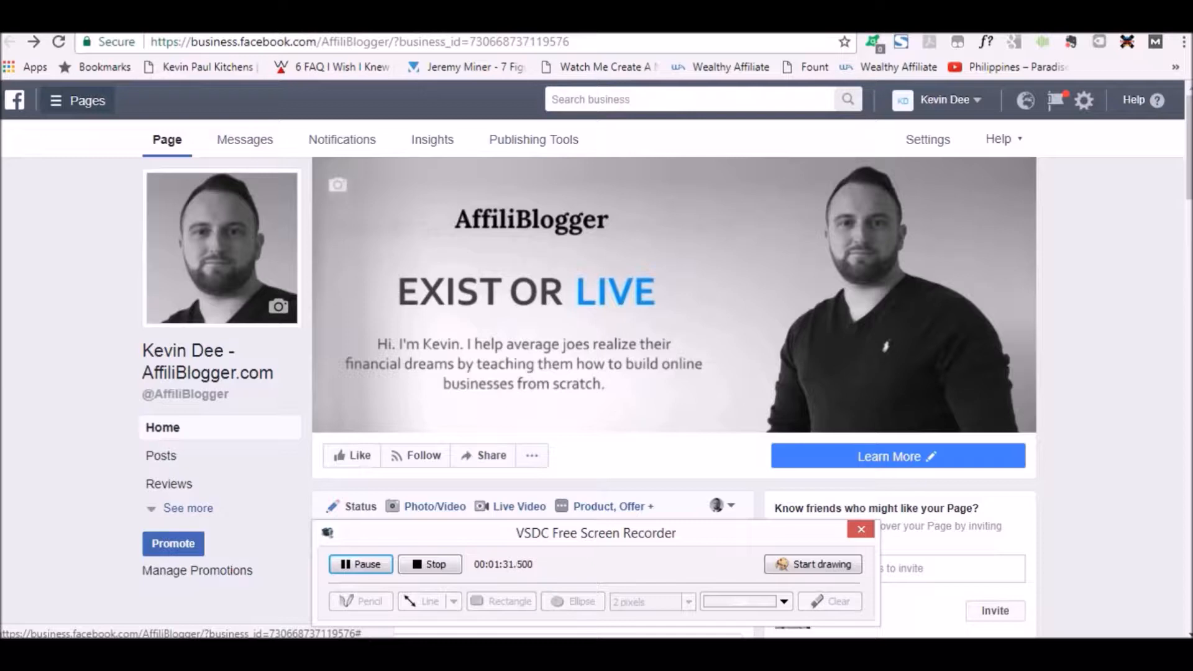
Step: Open Audience Insights from the business tools and start with the audience of everyone on Facebook
click(77, 100)
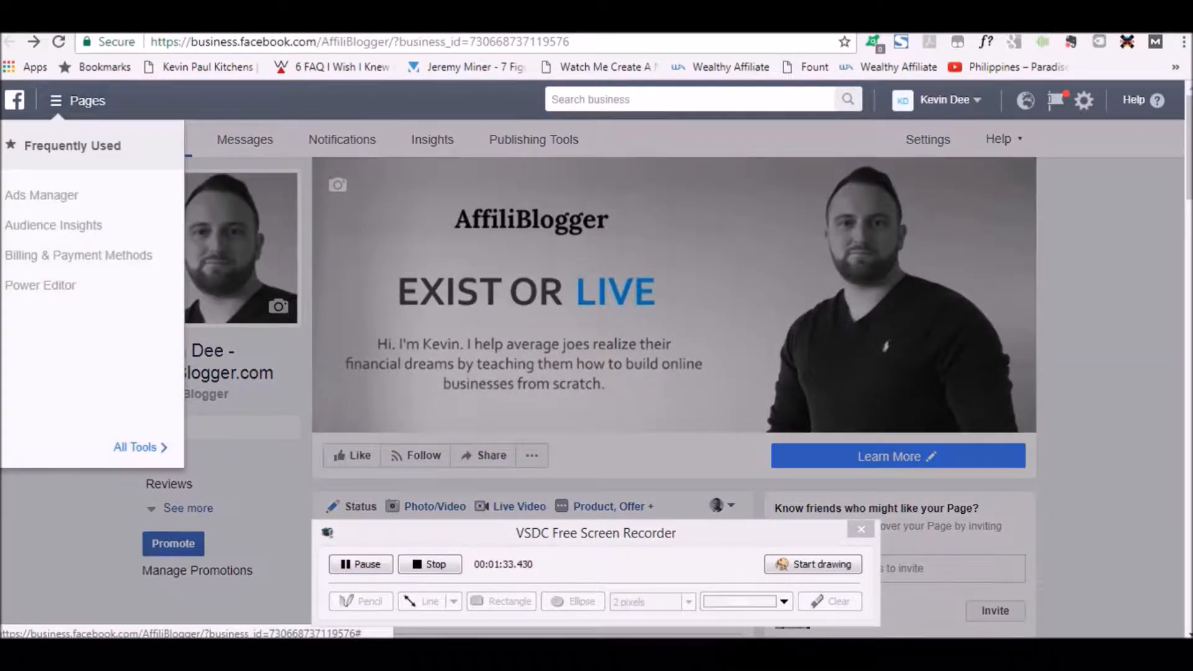
click(78, 101)
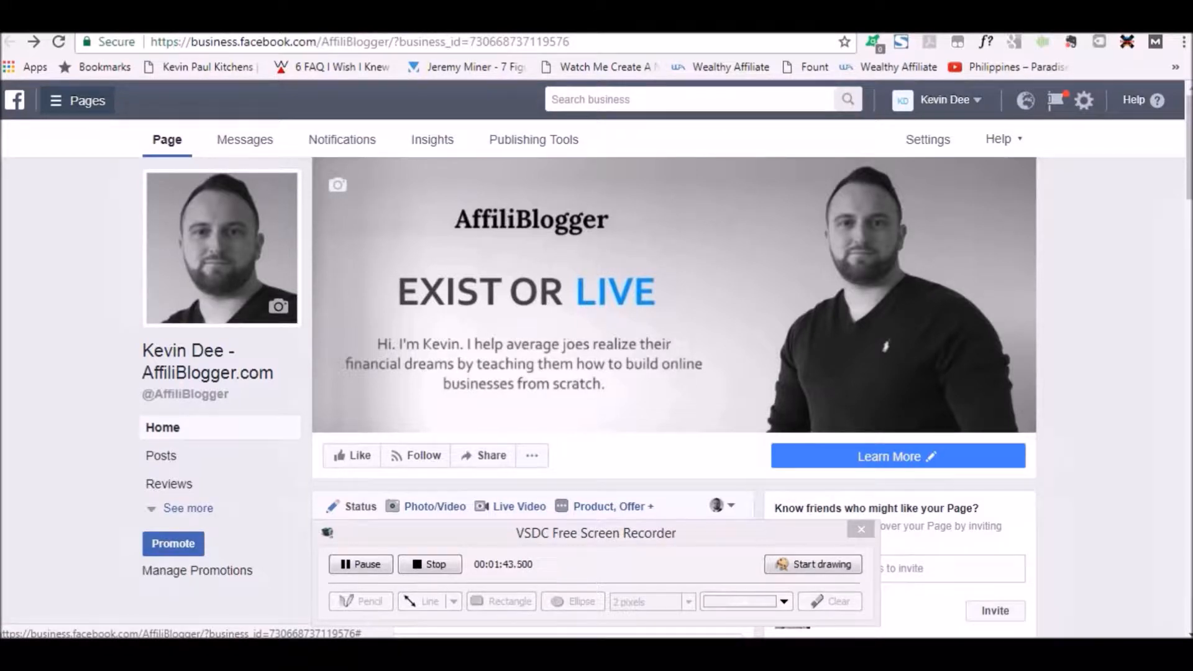
click(79, 100)
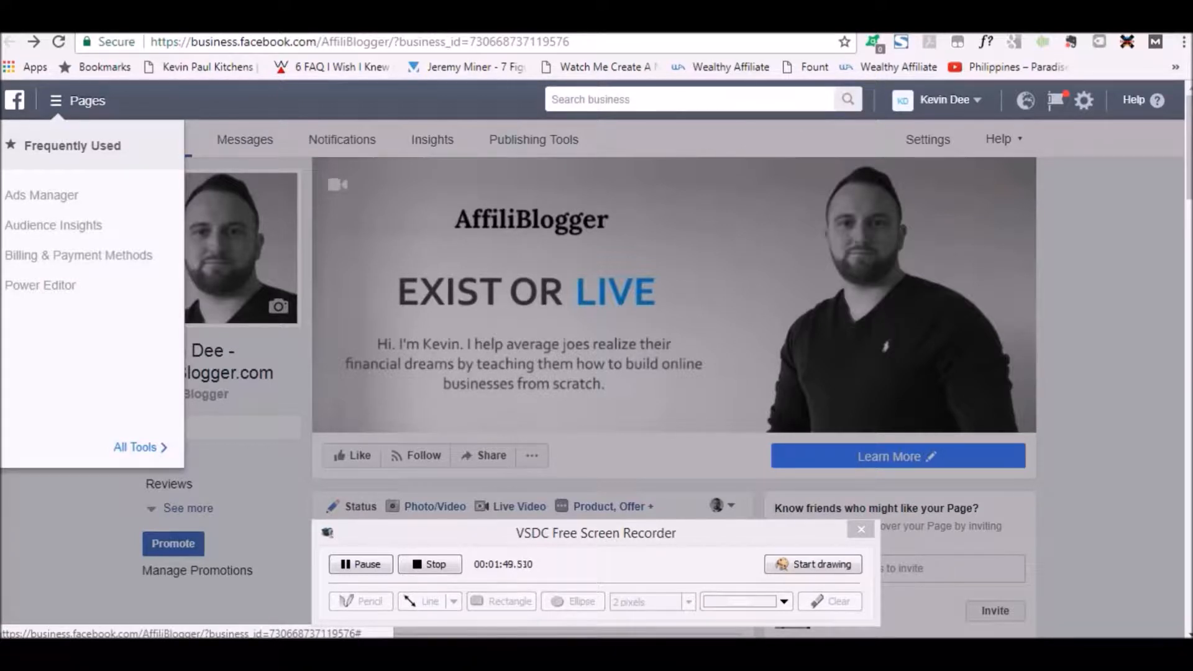
click(361, 565)
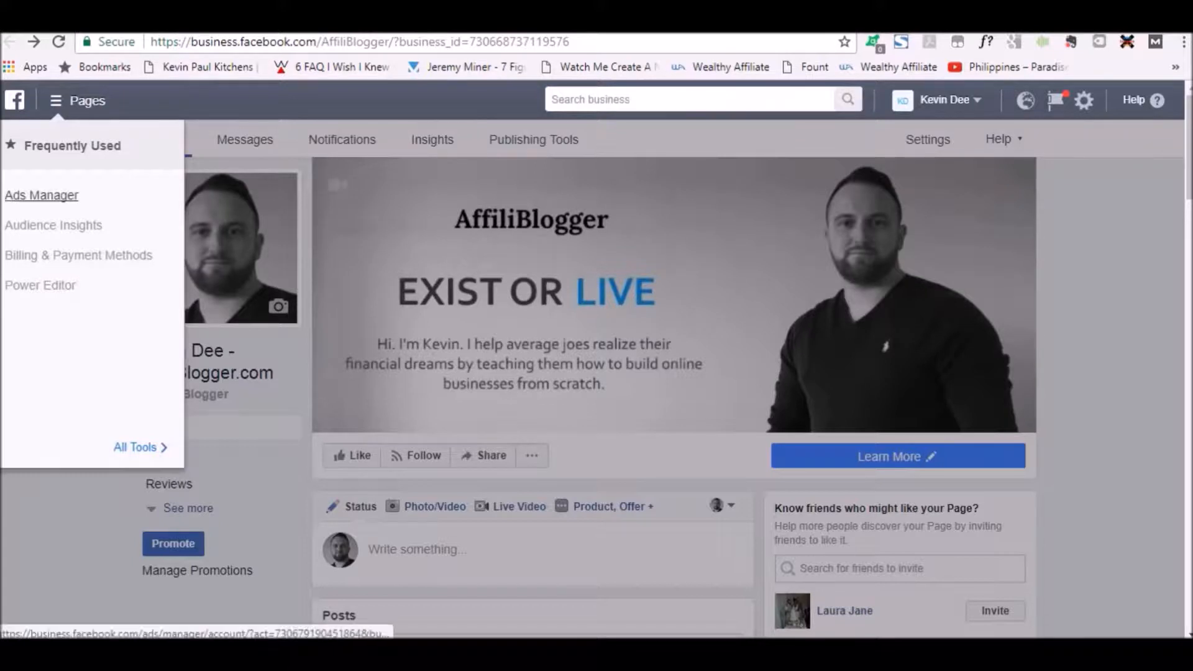
click(54, 225)
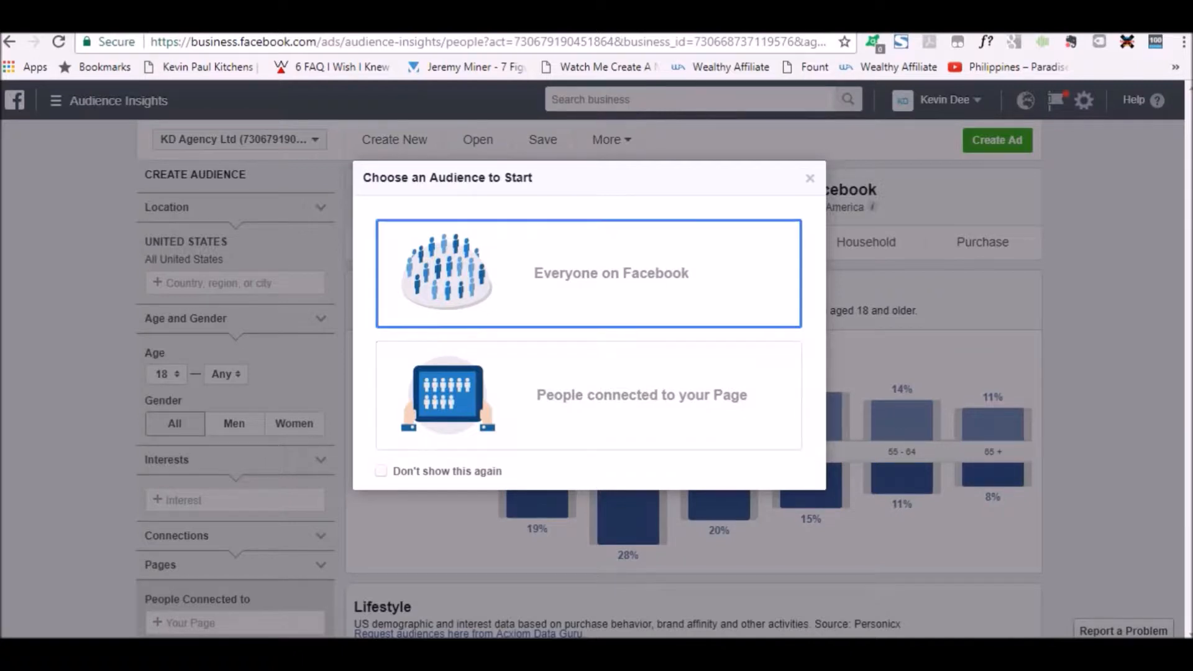
click(589, 273)
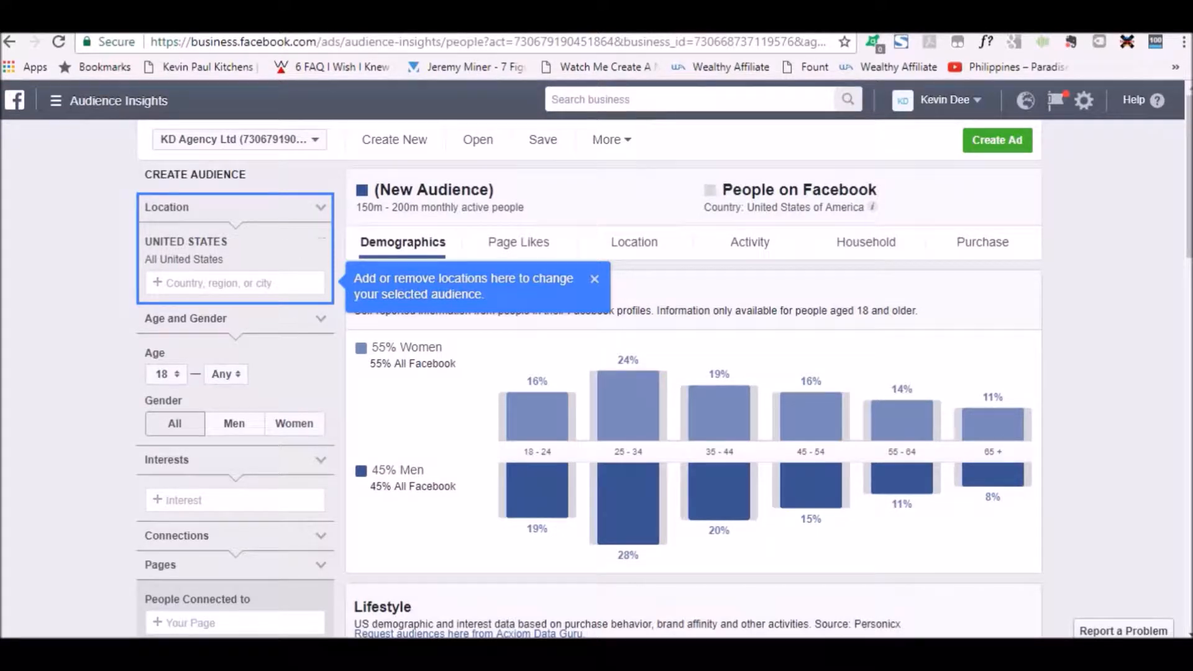
Step: Remove the preset country from the audience location and add United States as the country again
click(322, 241)
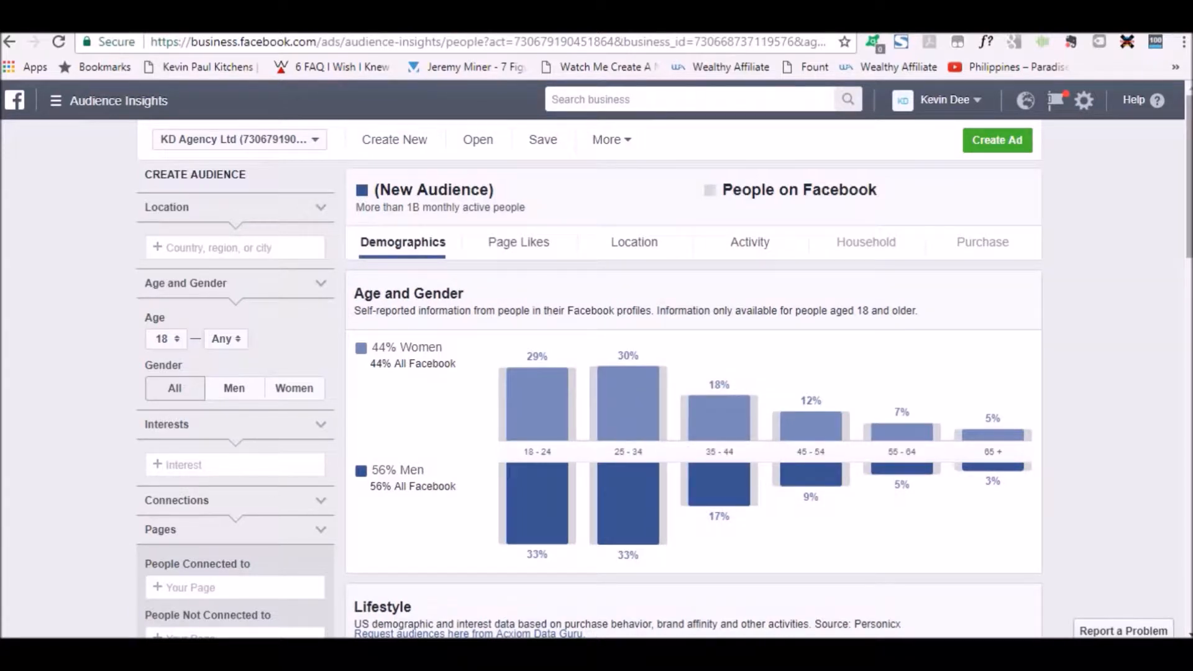
scroll(665, 368, down, 1)
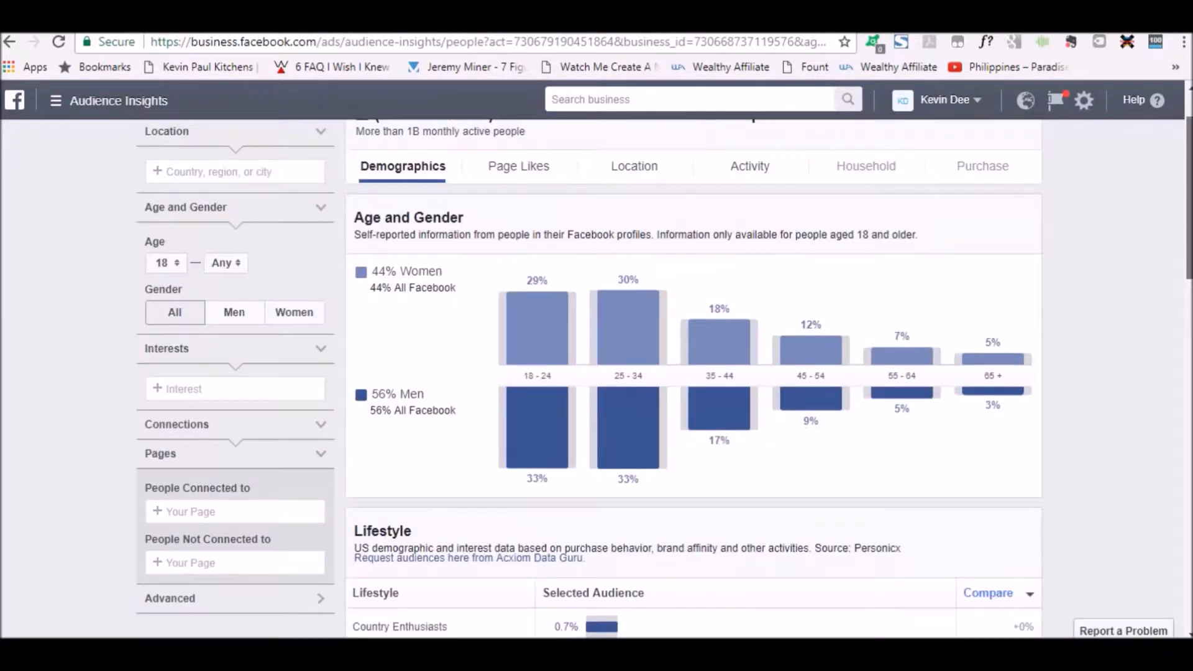
scroll(664, 367, up, 1)
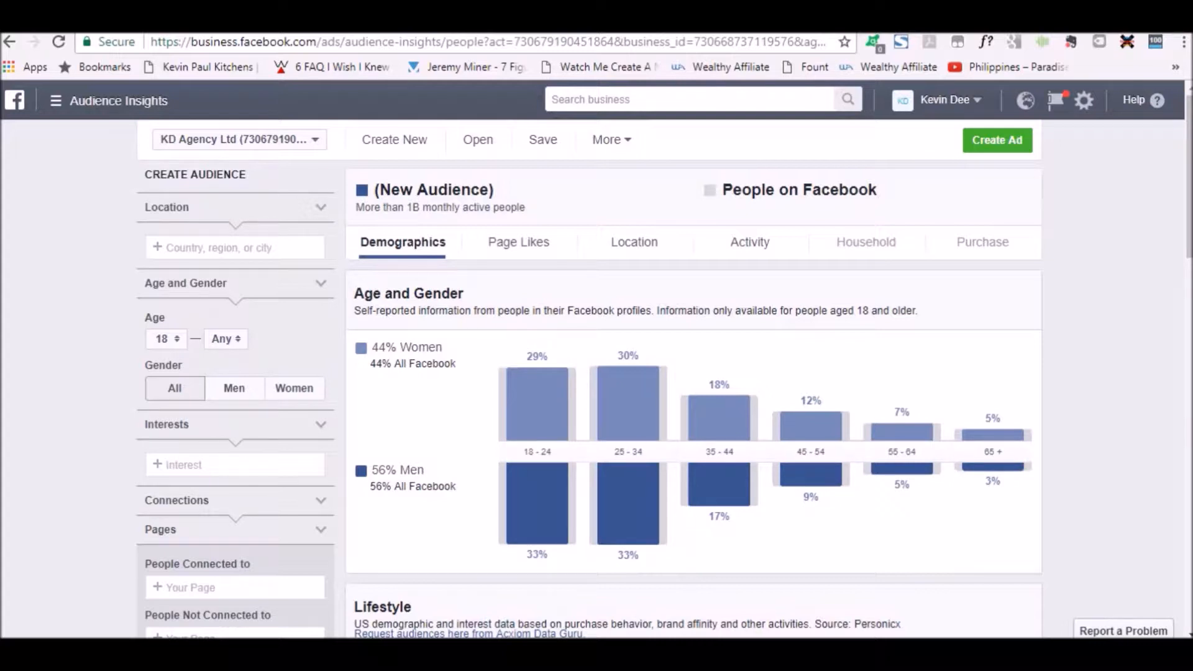
mouse_move(623, 403)
text(united )
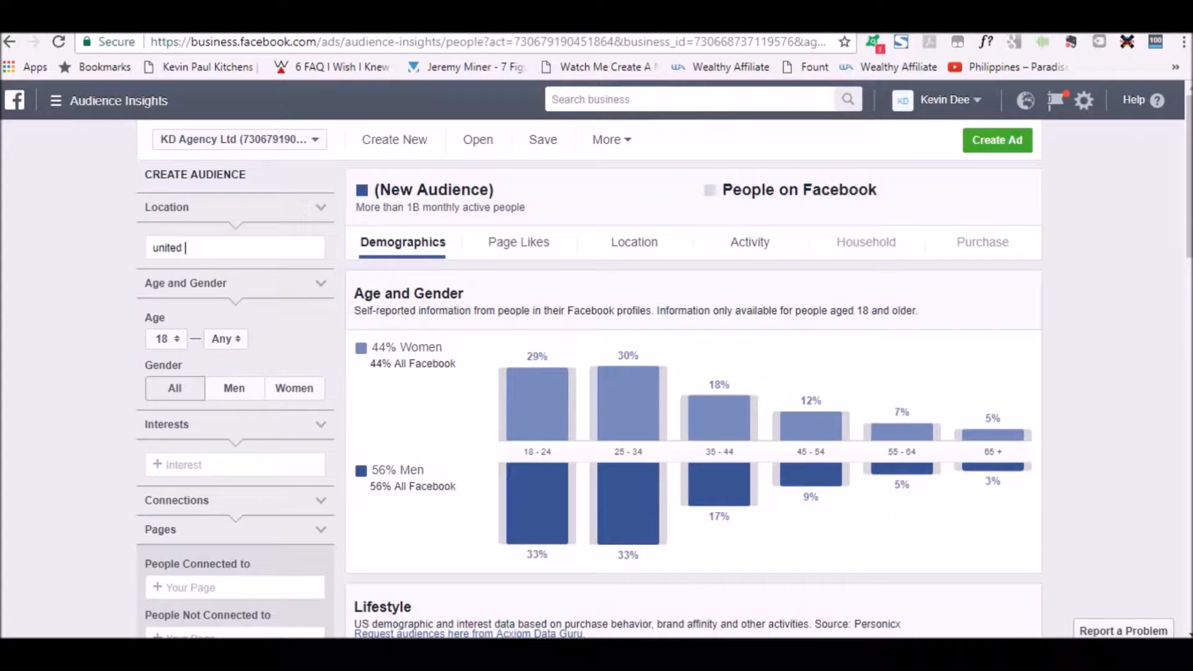
text(states)
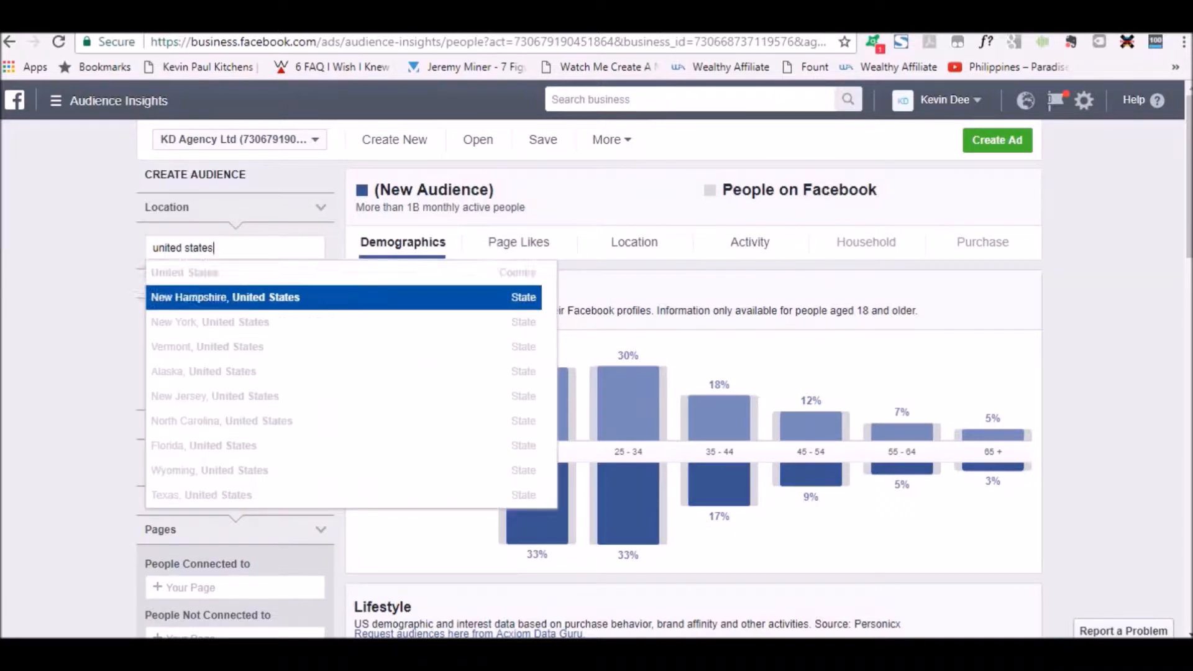
key(Return)
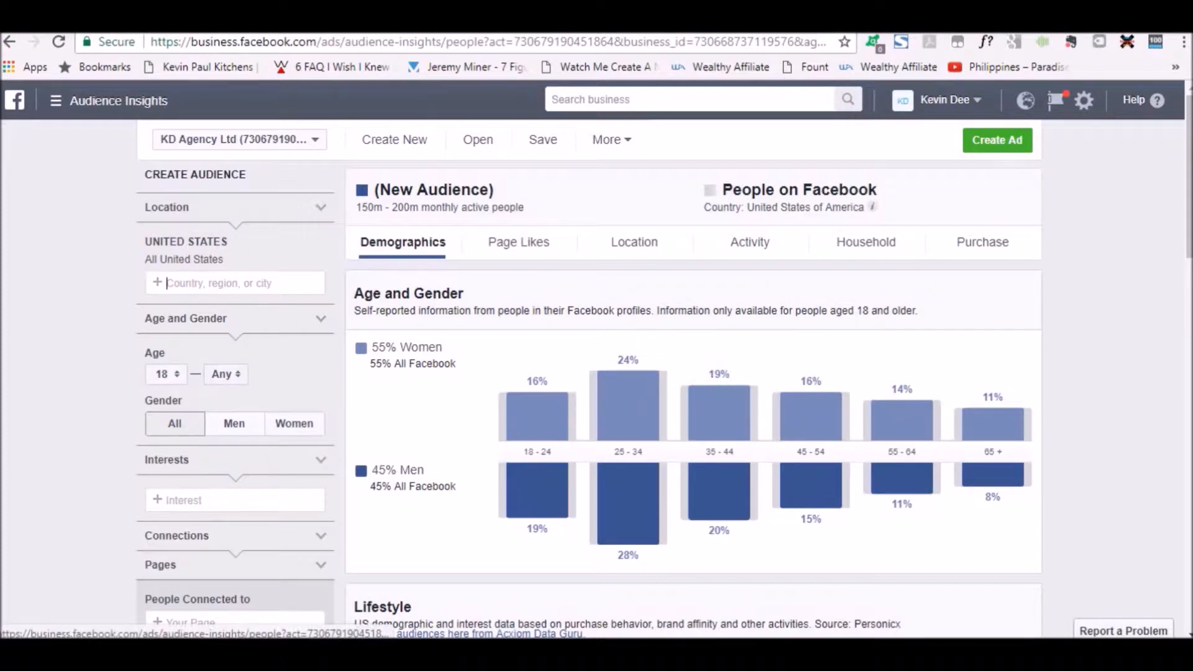
Step: Add John Chow dot Com, Ryan Deiss and Gary Vaynerchuk as interests of the audience
click(166, 500)
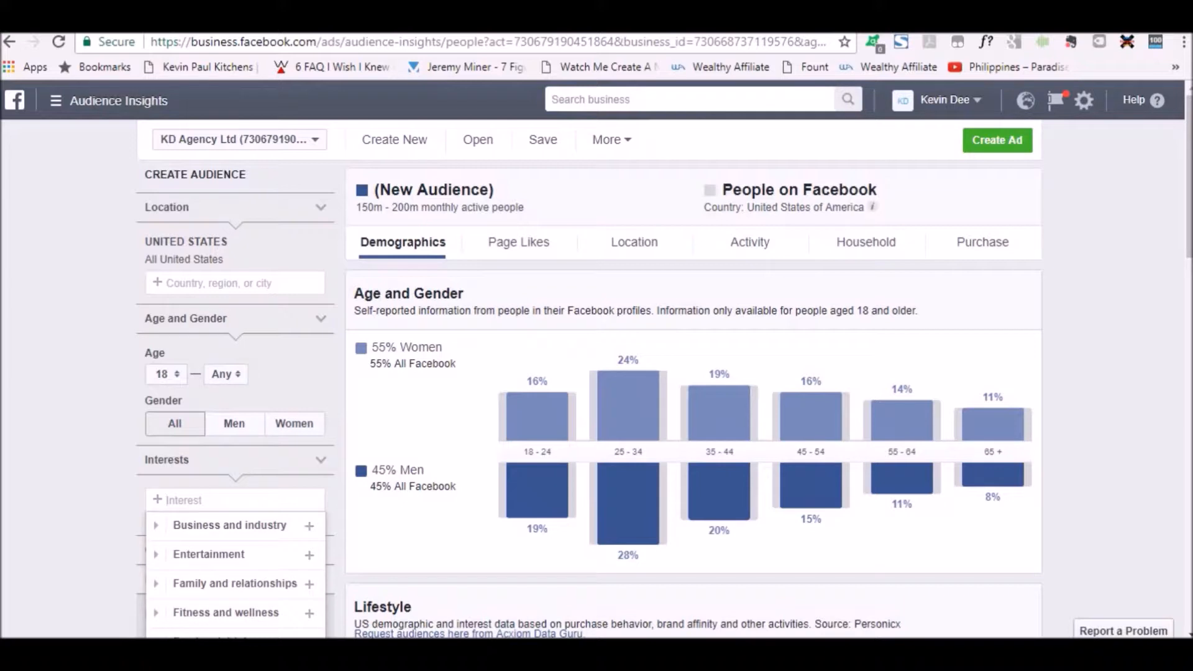
text(john chow)
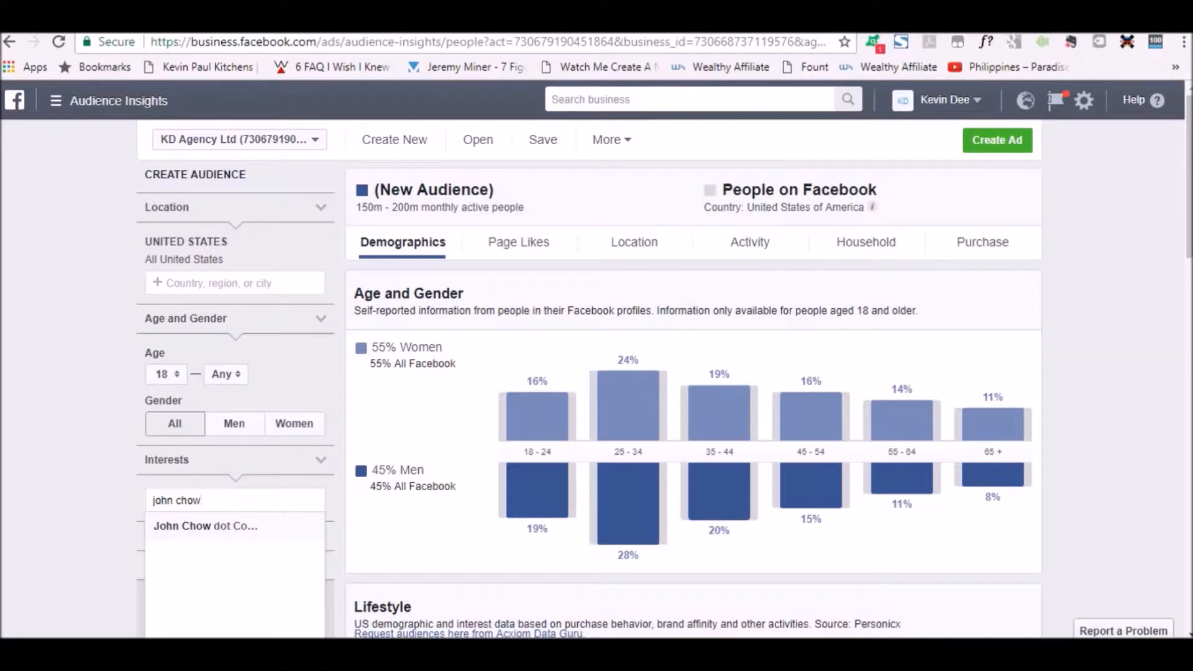
click(205, 525)
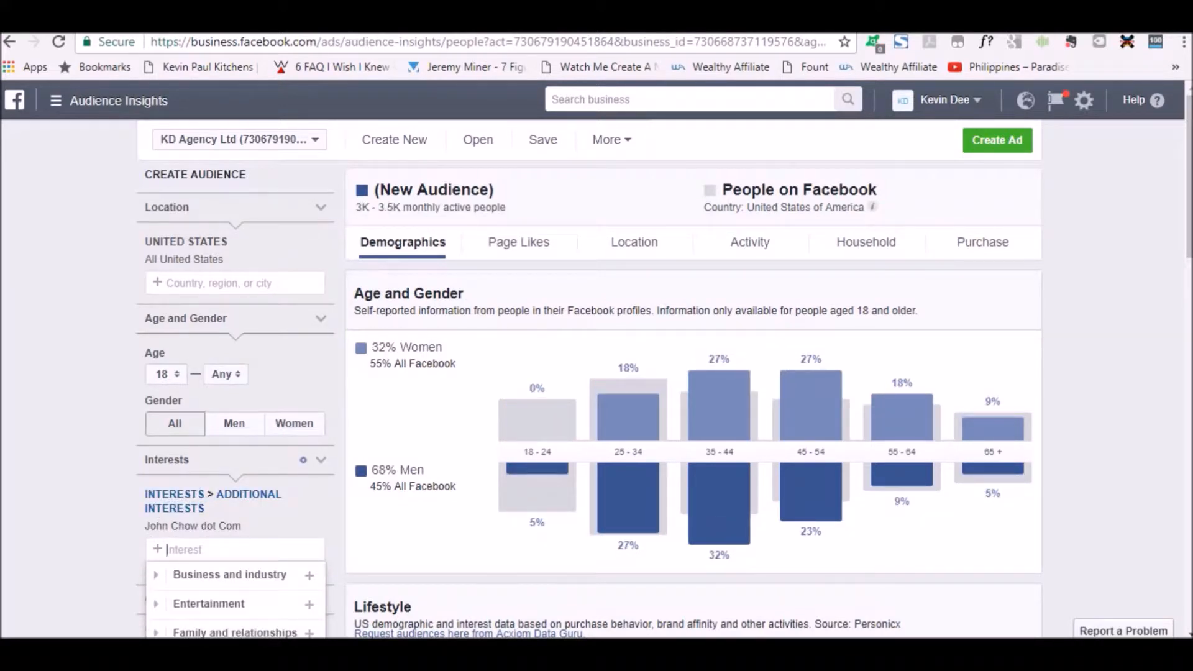
text(ryan deiss)
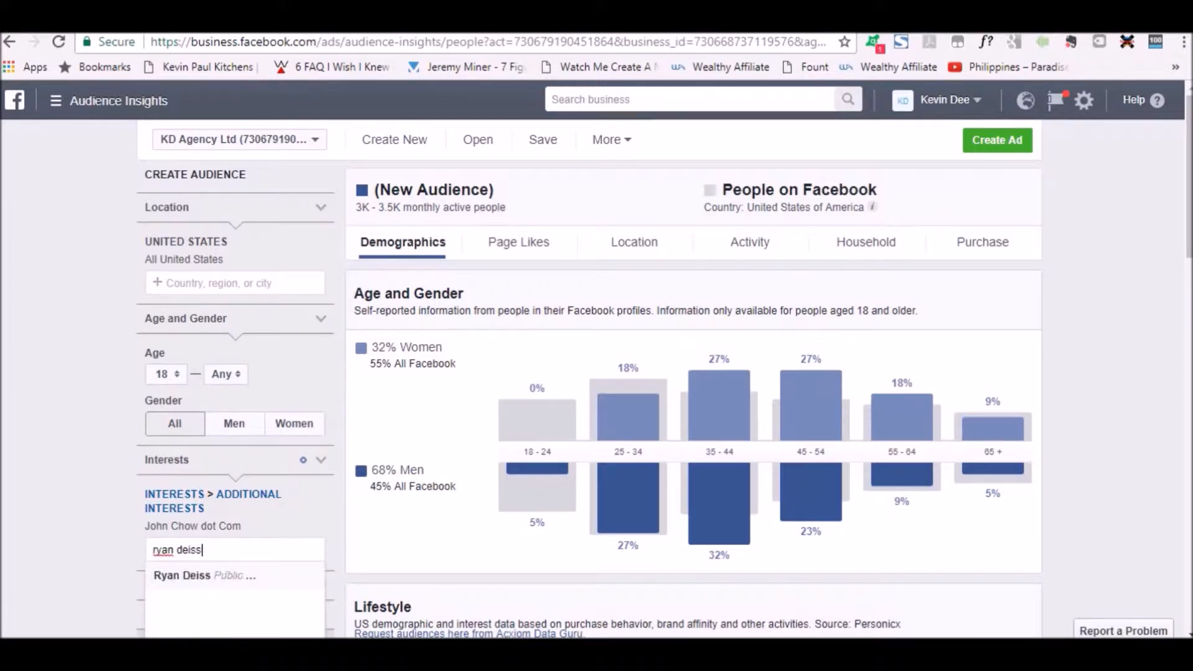
key(Return)
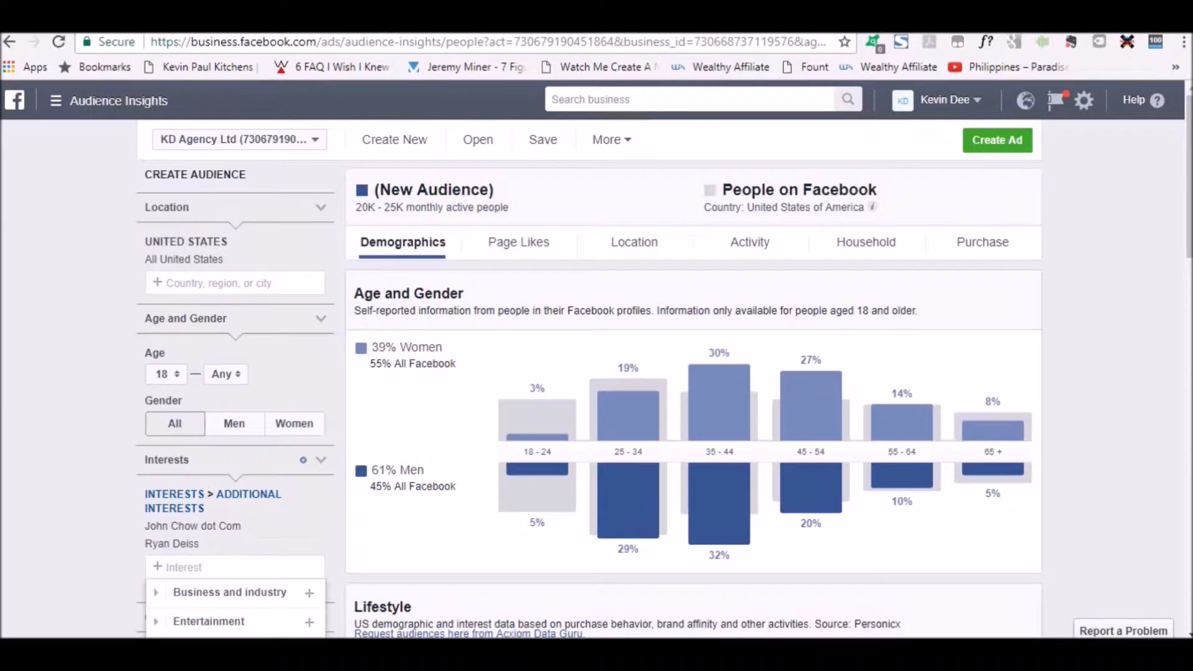
text(gary va)
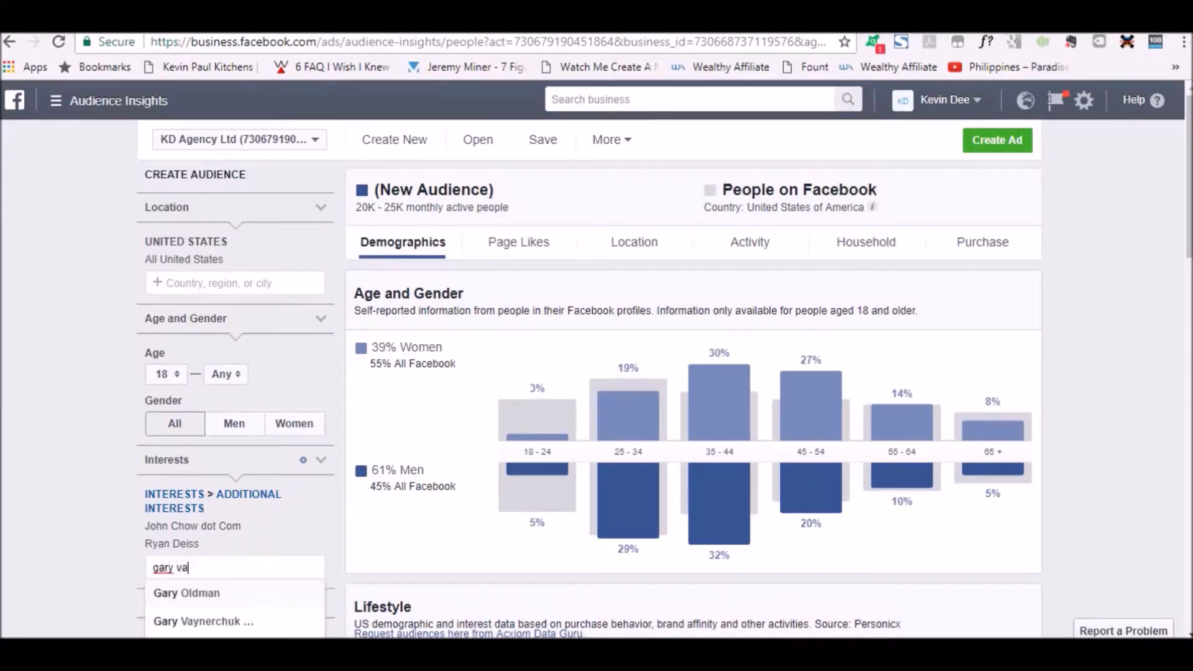
text(ynerchuk)
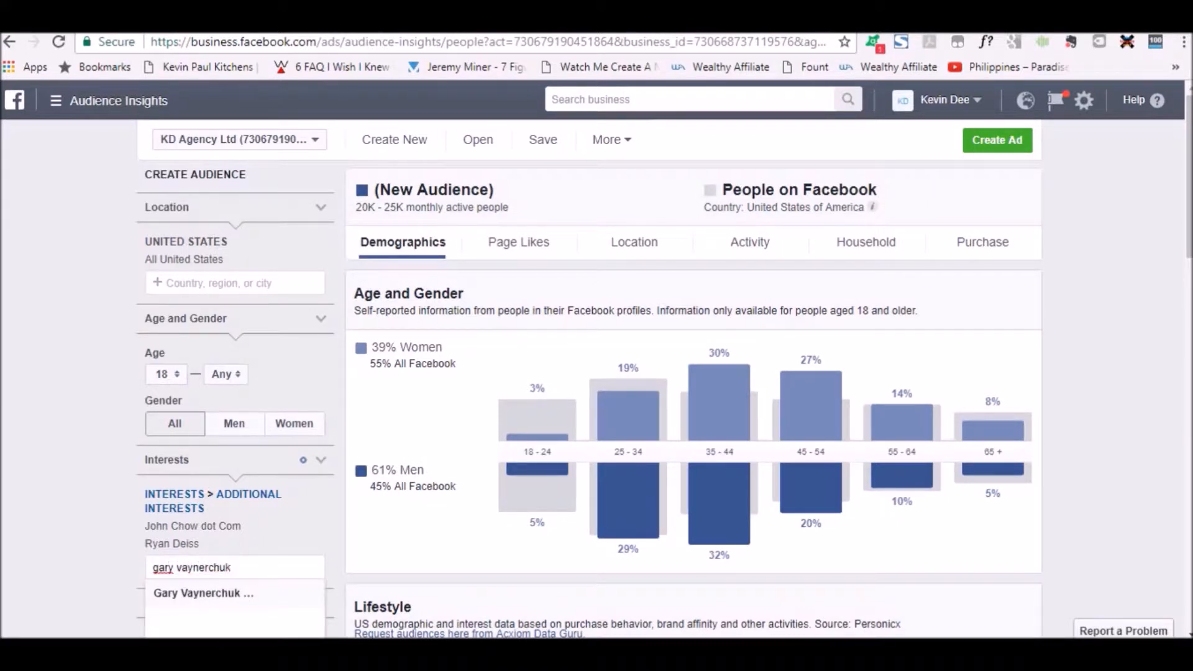
key(Return)
Step: Try to add Matthew Woodward as an audience interest, and clear the entry
text(m)
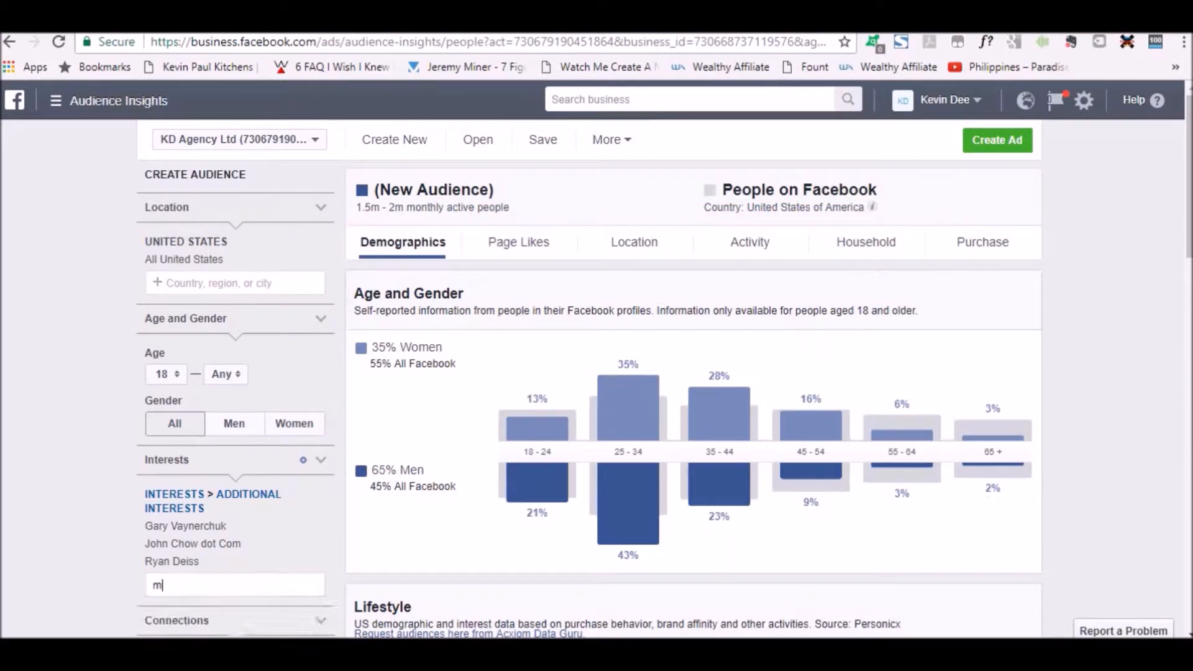
key(BackSpace)
text(mat)
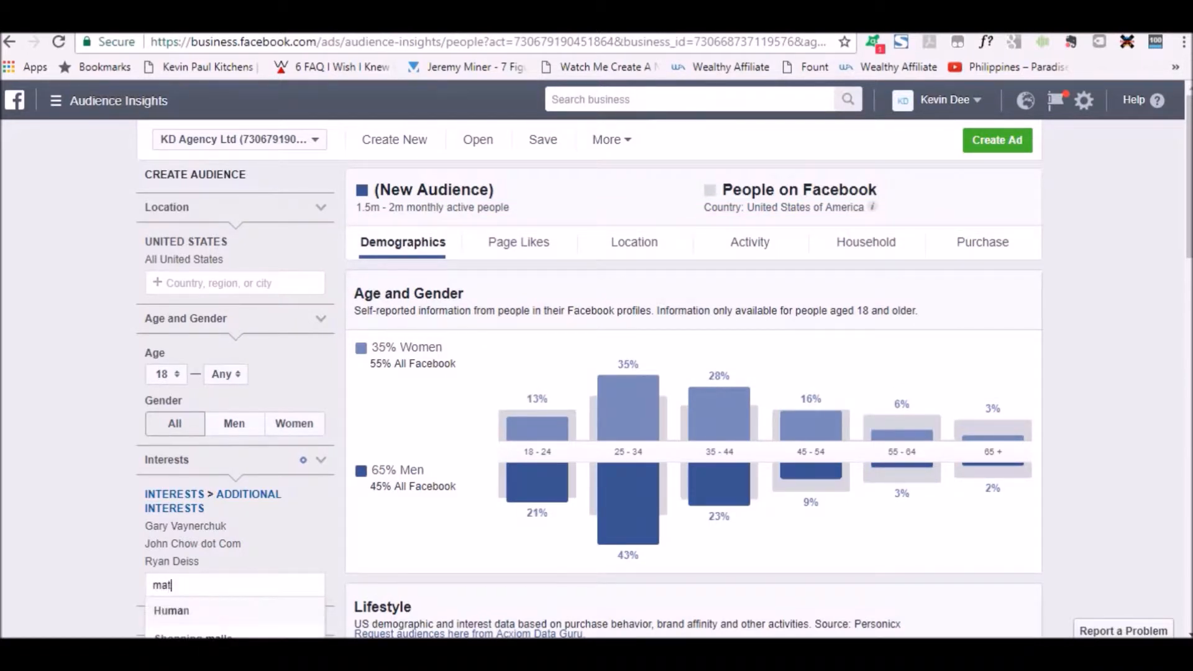
text(thew woodward)
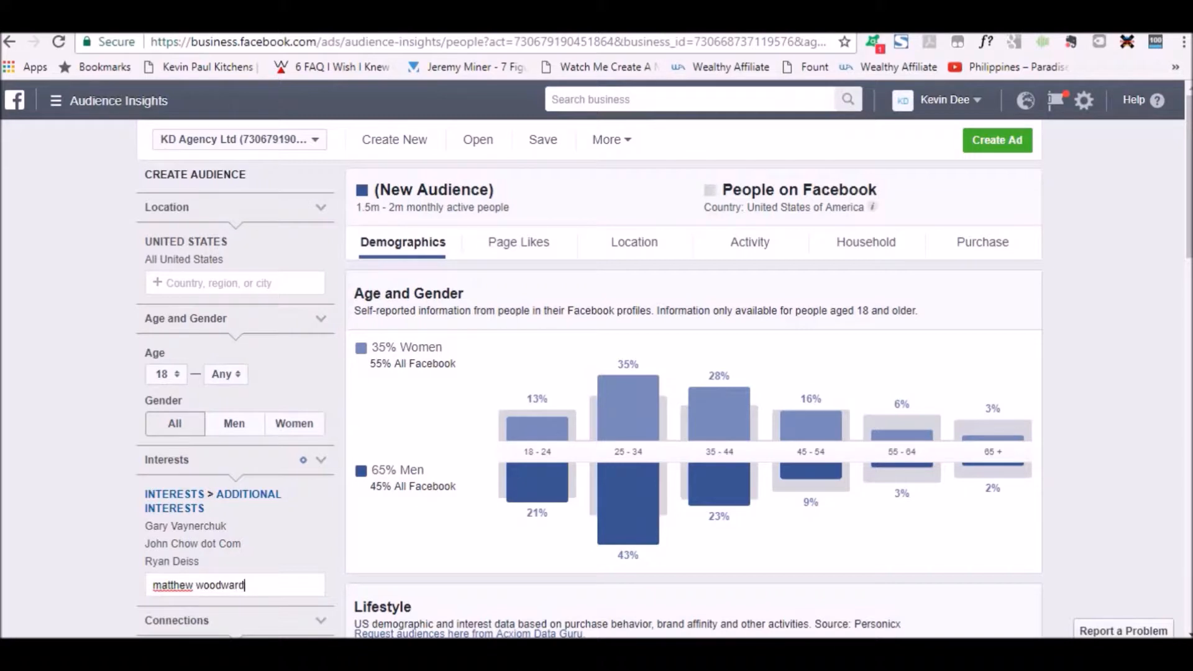
key(BackSpace)
text(d)
scroll(664, 367, down, 1)
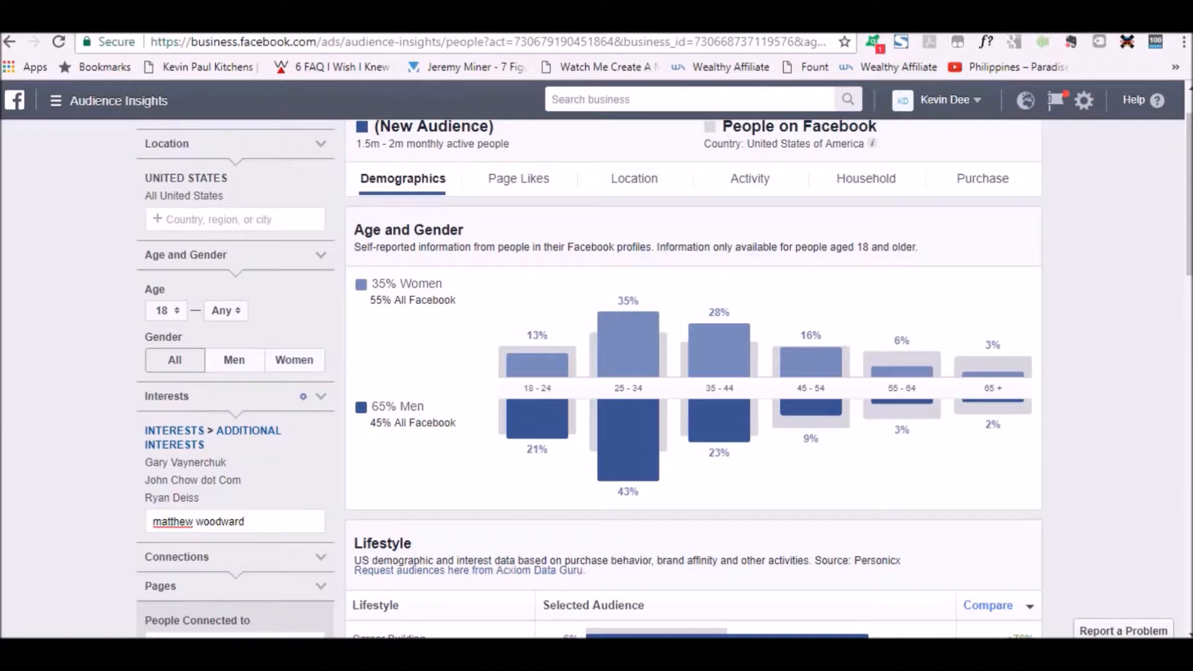
key(ctrl+a)
key(BackSpace)
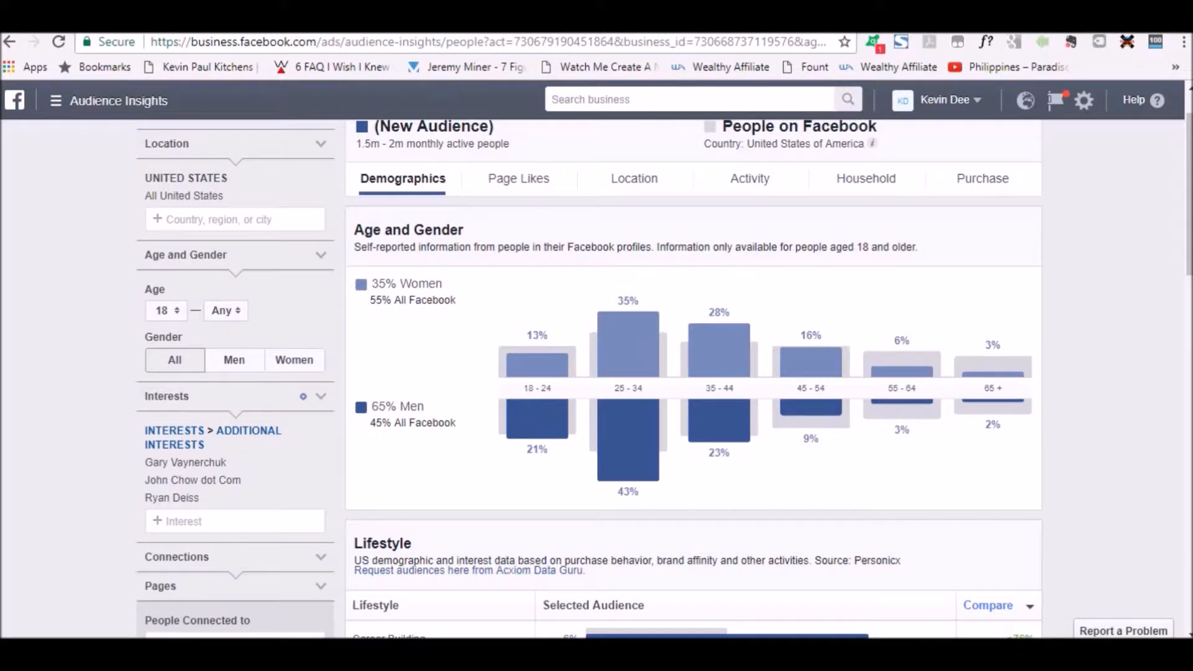
Step: Add Frank Kern and anik singal to the audience's interests
click(199, 522)
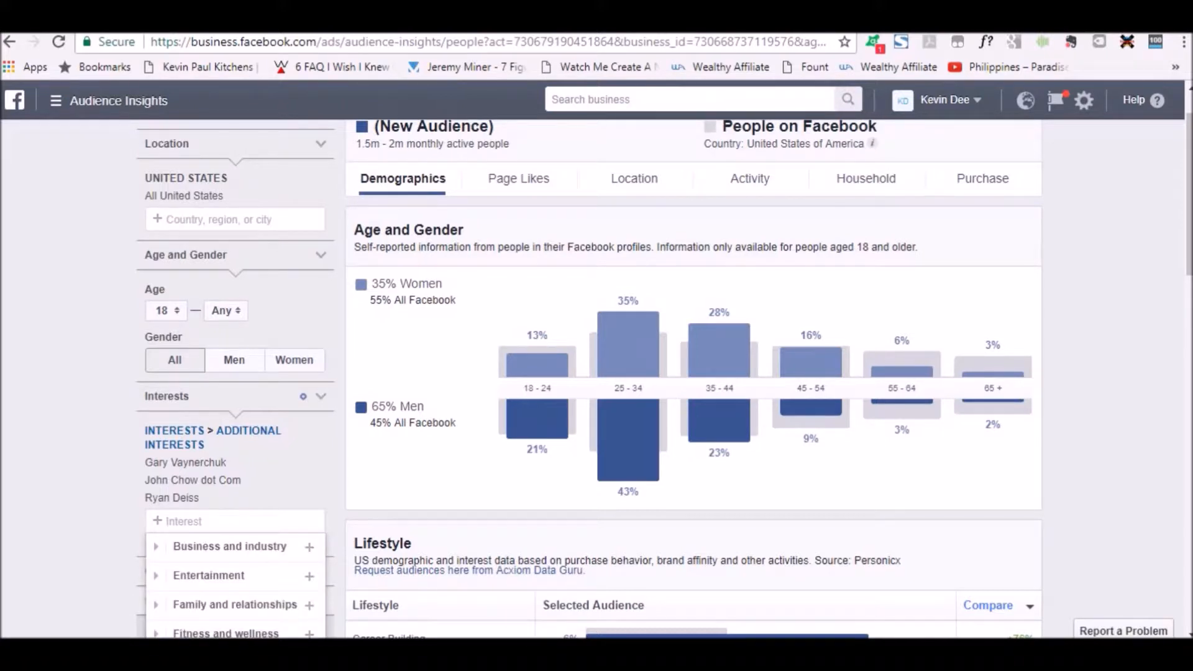
text(frank kern)
key(Return)
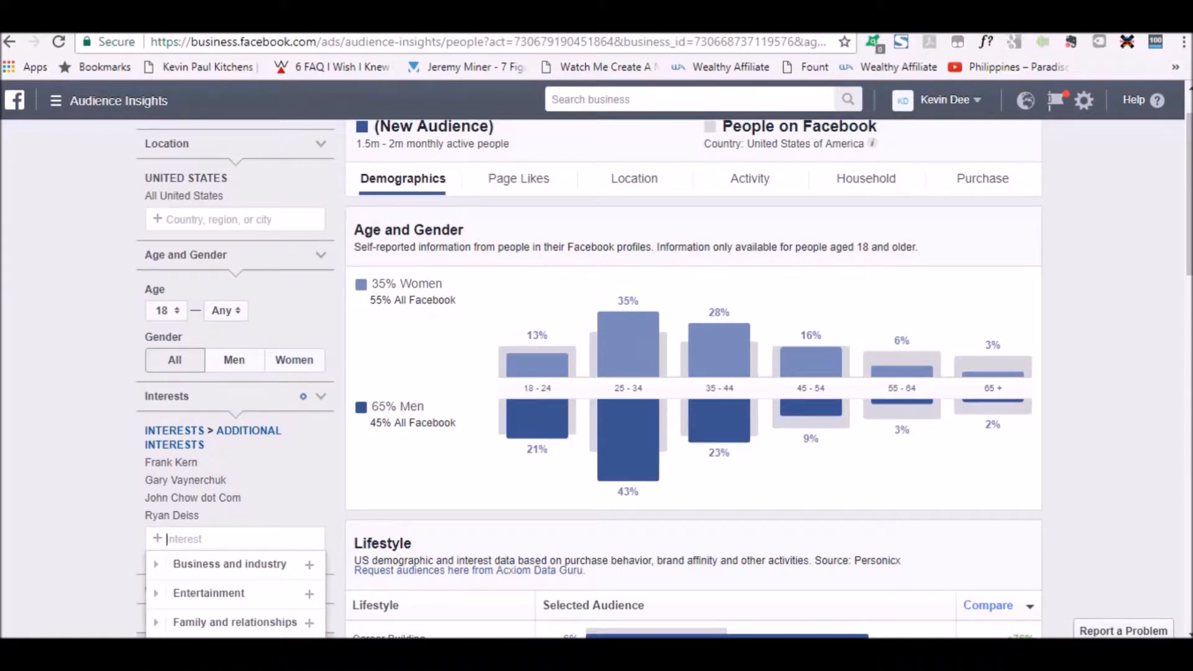
text(anik singal)
key(Return)
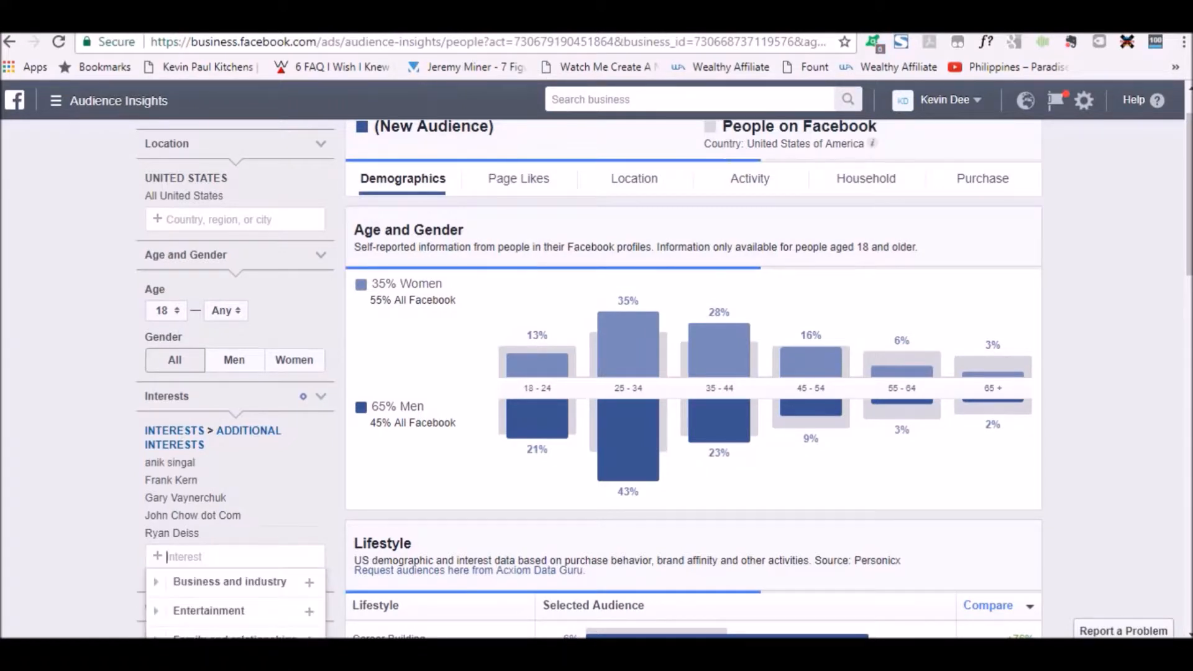
drag(1189, 223, 1188, 226)
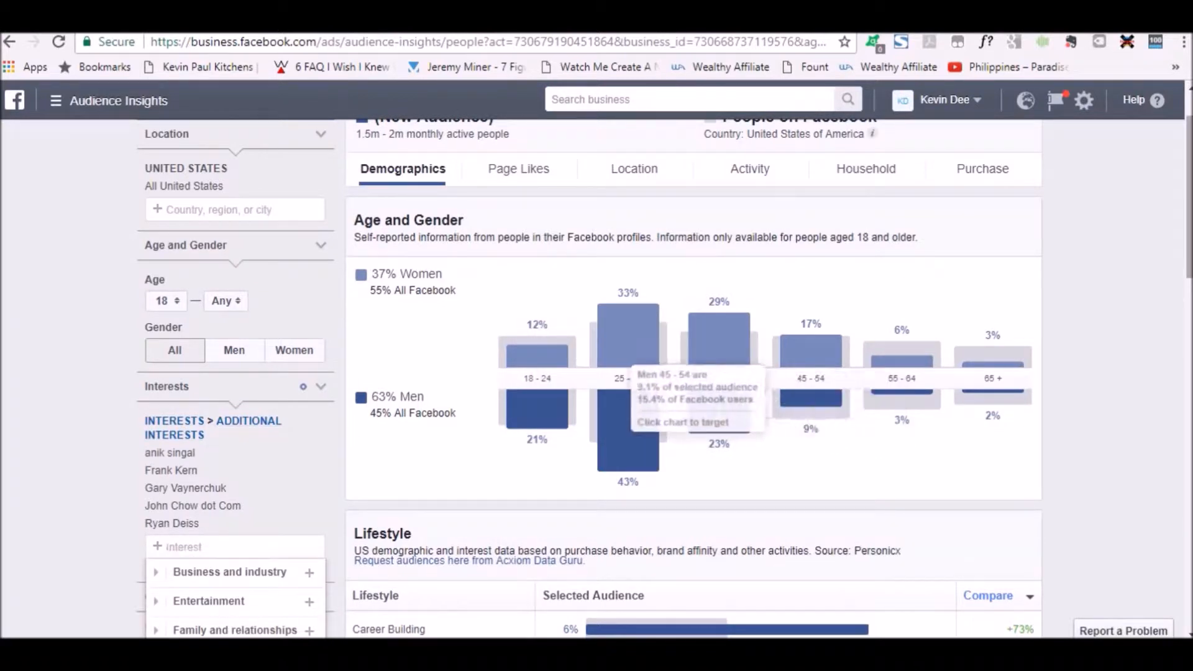
drag(1189, 230, 1189, 209)
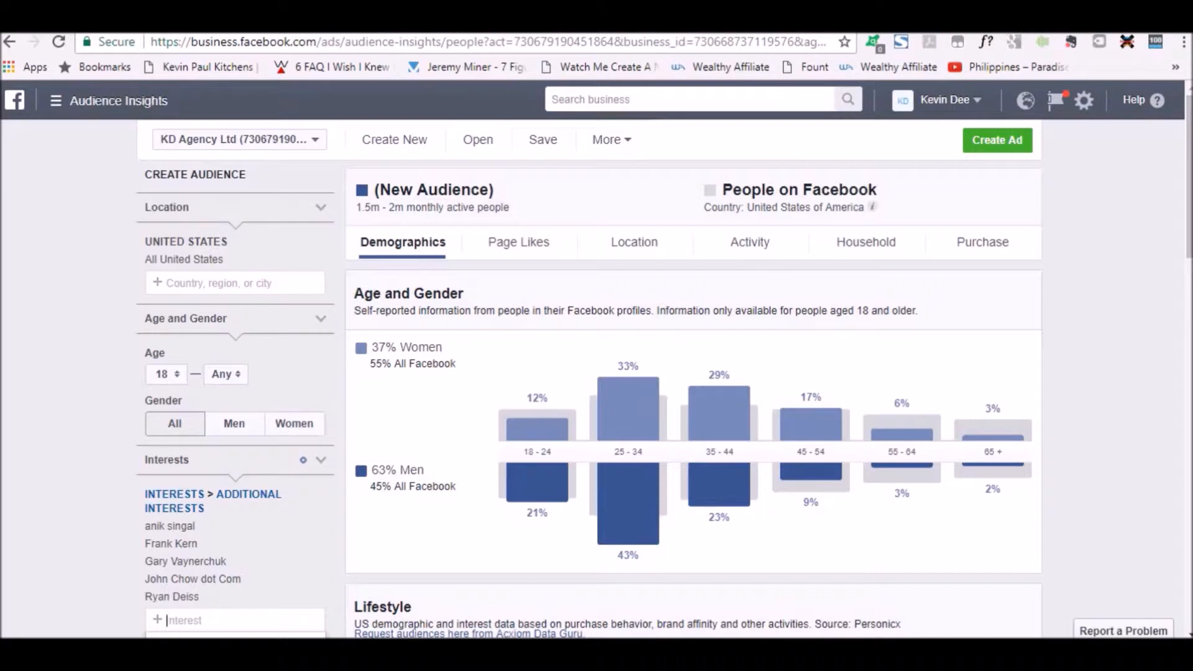
Step: Switch to Notepad and clear all text from the untitled note
key(alt+Tab)
key(ctrl+a)
key(Delete)
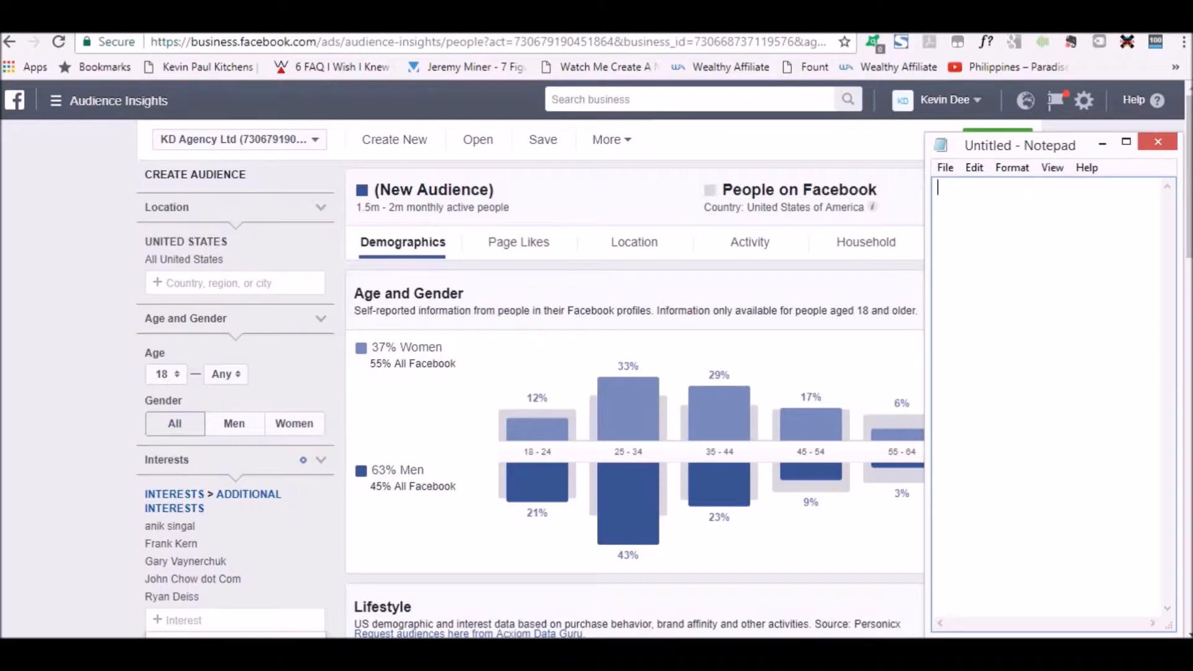
Step: Switch back to Audience Insights and examine the audience's monthly active people and its age and gender breakdown
mouse_move(874, 207)
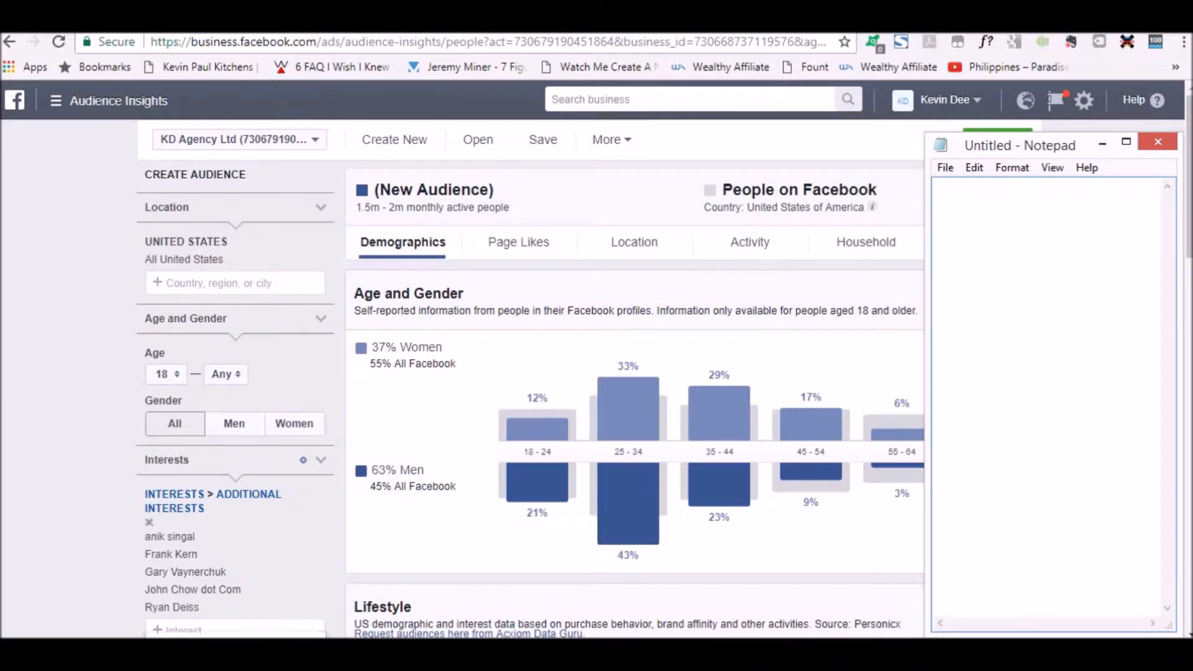
drag(510, 208, 471, 190)
click(560, 200)
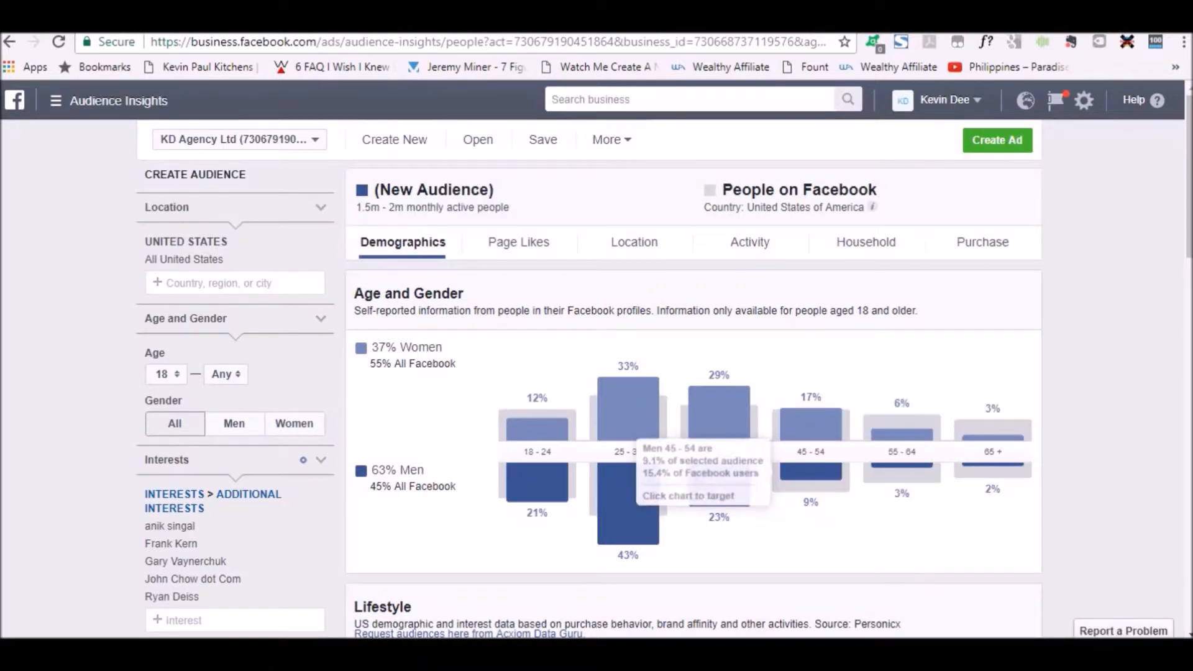
key(alt+Tab)
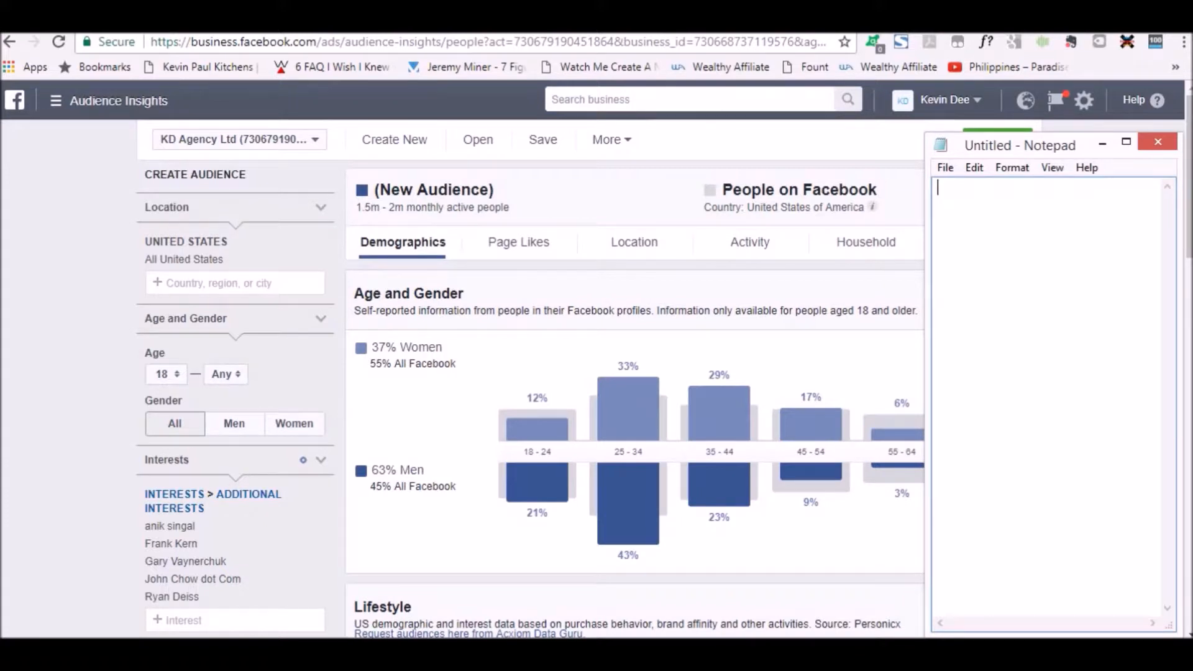
key(alt+Tab)
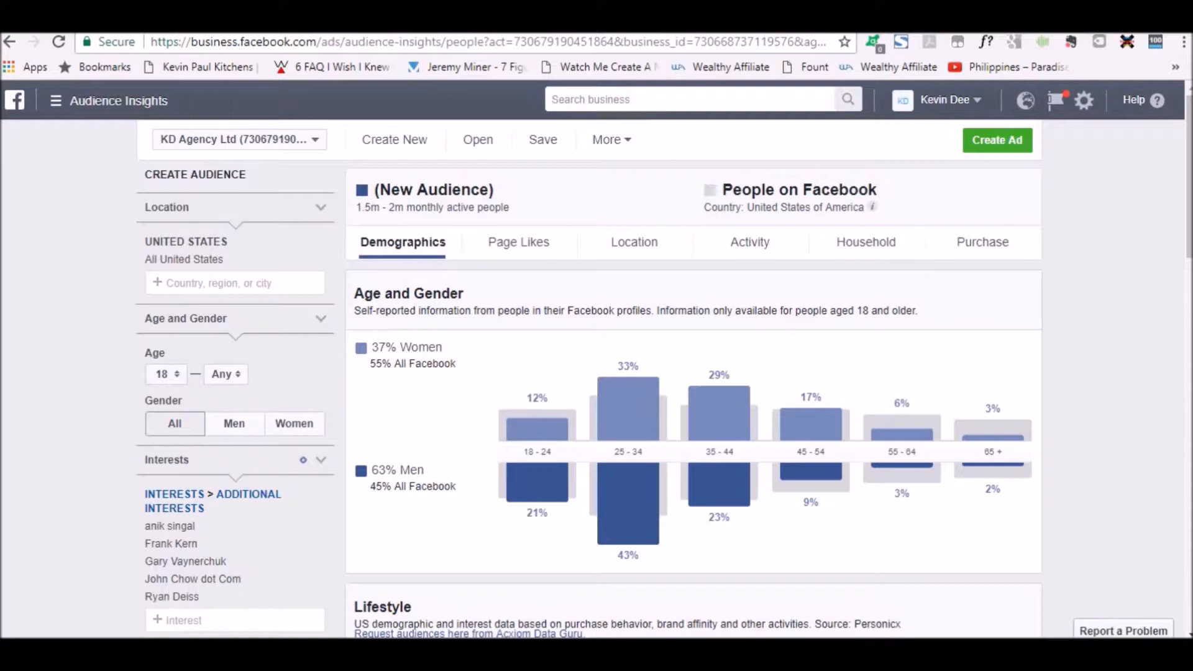
scroll(684, 404, down, 1)
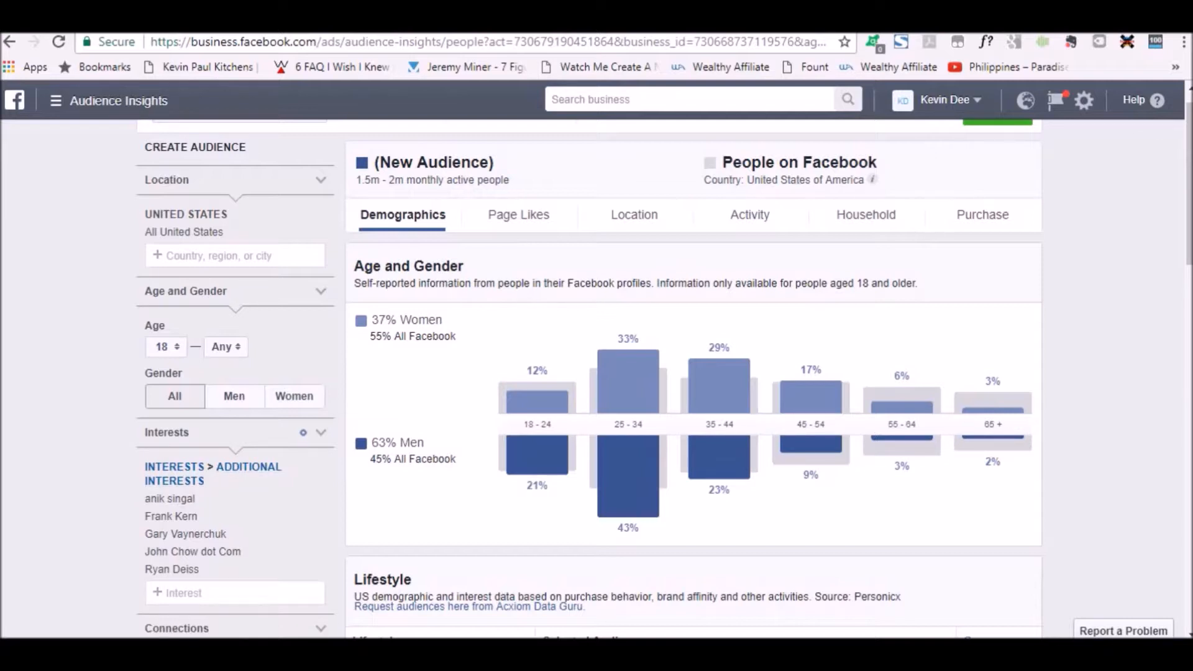
Step: Switch to the untitled Notepad note and write "males" on the first line, checking the gender split in Audience Insights
mouse_move(929, 652)
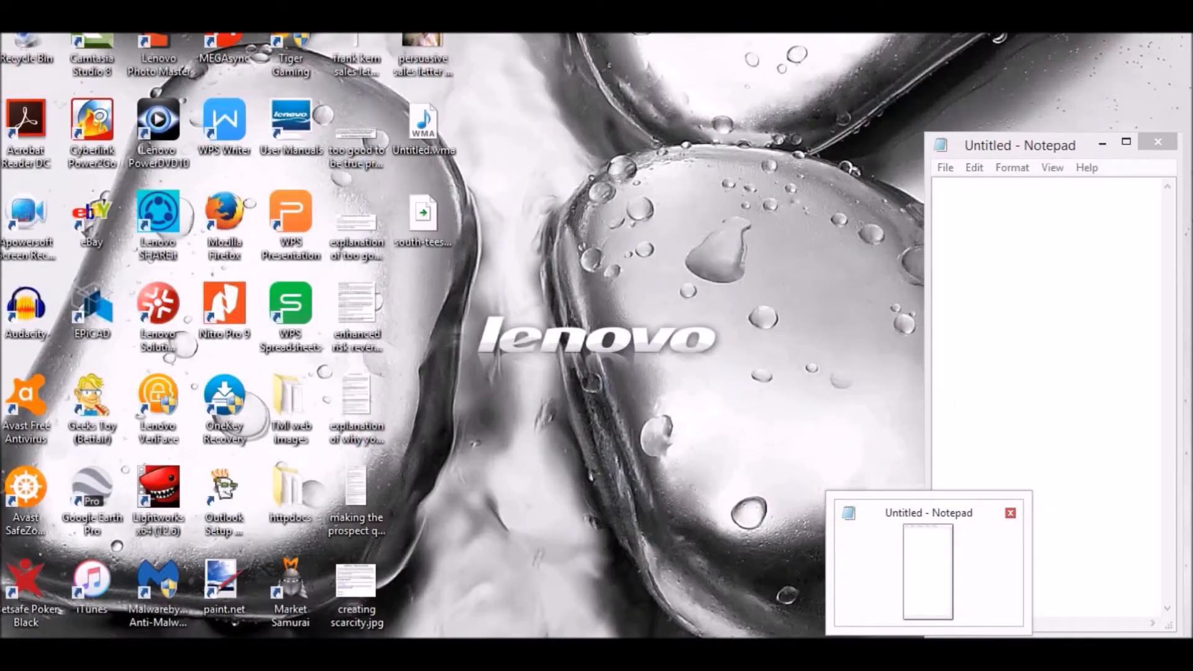
click(928, 571)
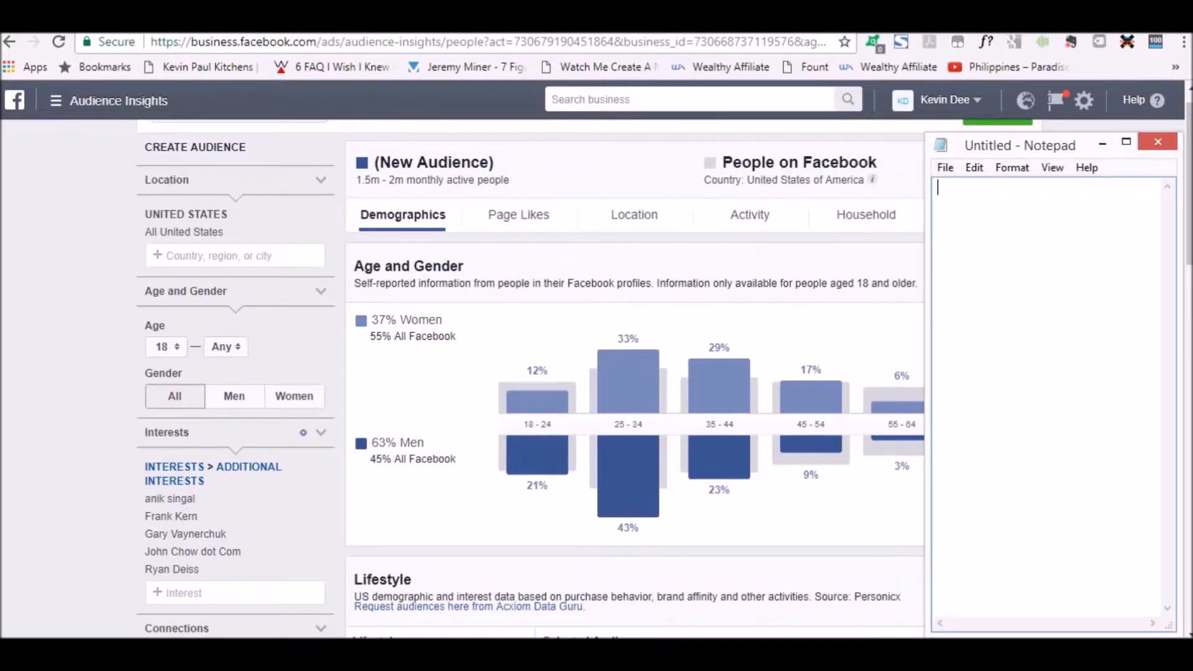
mouse_move(538, 402)
mouse_move(443, 321)
mouse_down()
mouse_move(398, 321)
mouse_move(443, 321)
mouse_up()
mouse_move(538, 402)
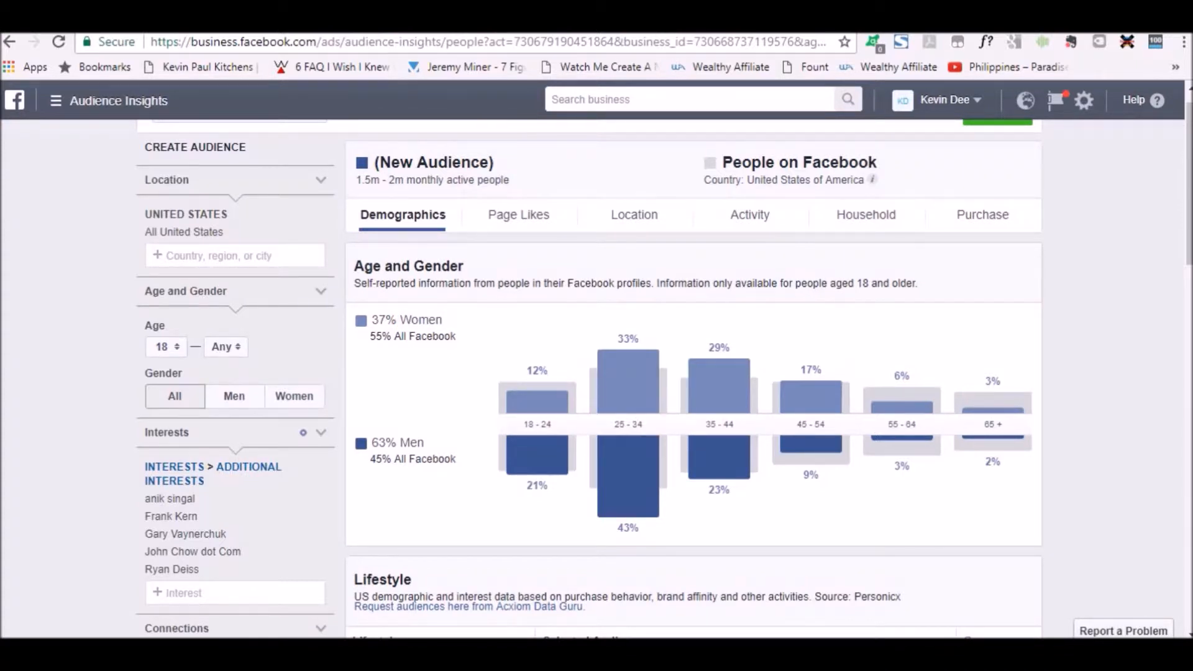
key(alt+Tab)
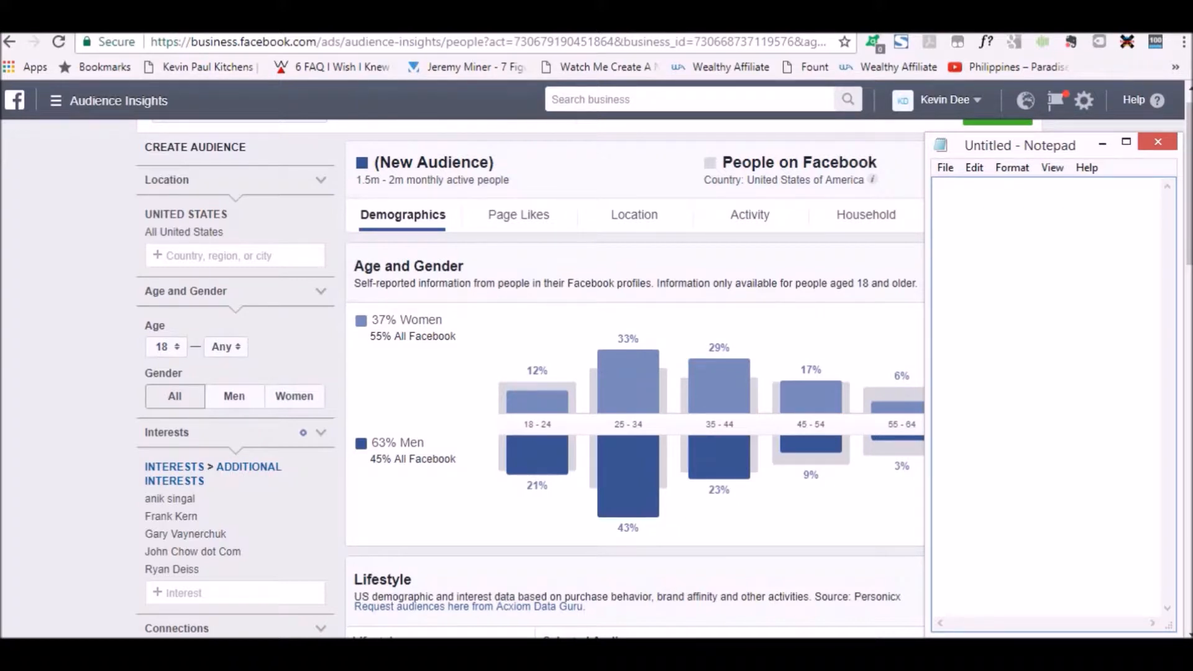
text(males)
key(Return)
Step: Check the audience's age breakdown in Audience Insights and add "25-44" on the next line of the Notepad note
click(824, 320)
scroll(823, 321, down, 1)
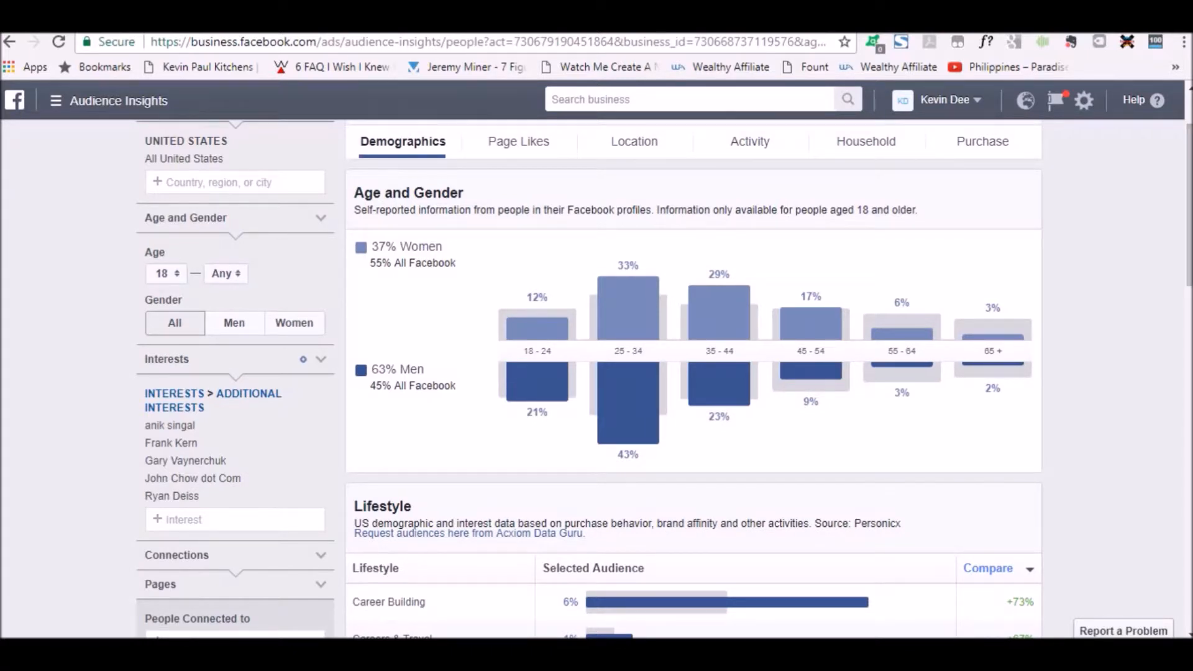
mouse_move(649, 299)
key(alt+Tab)
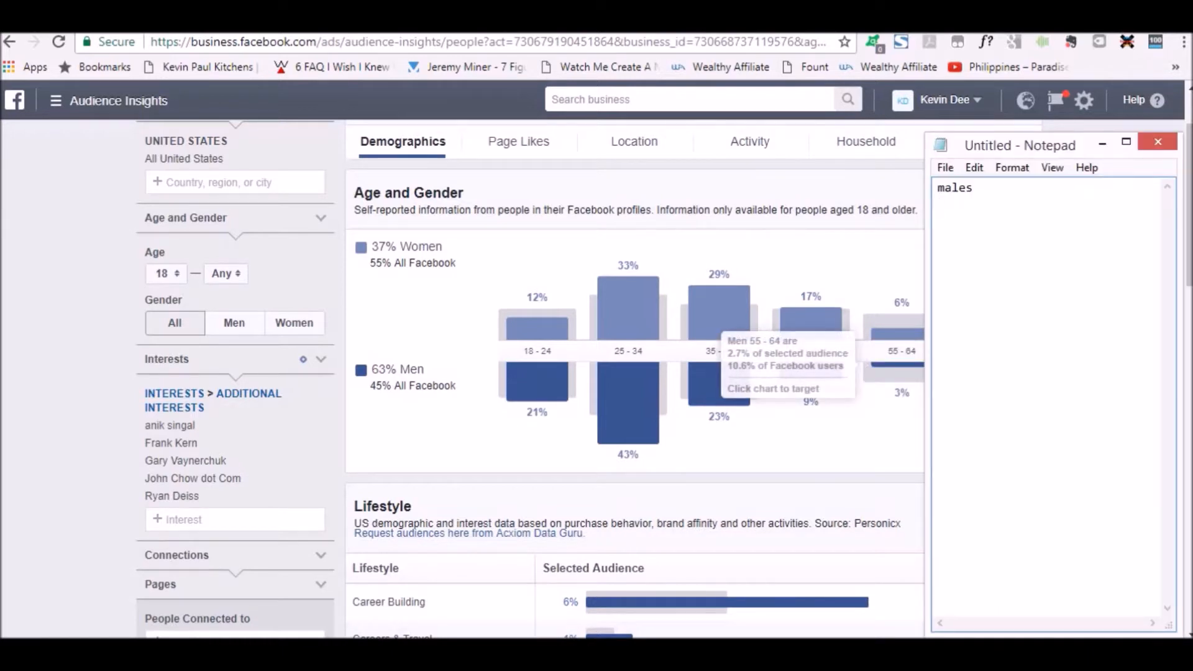
text(25-44)
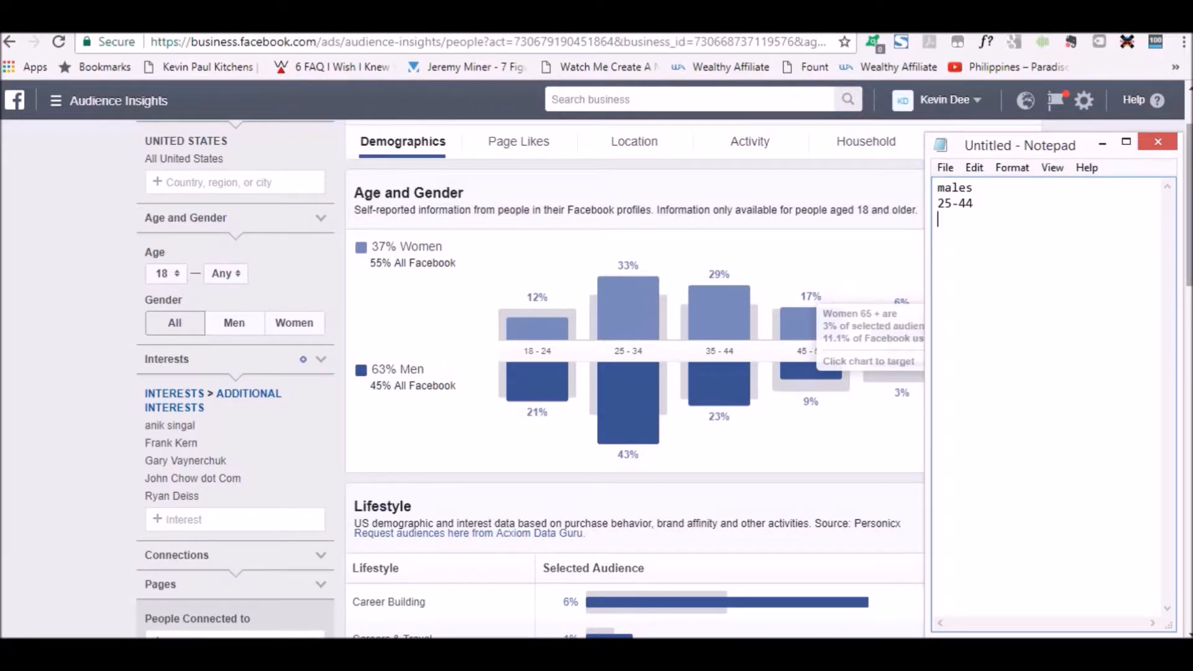
Step: Switch back to Audience Insights and examine the Lifestyle table and the Relationship Status and Education Level charts
click(1189, 206)
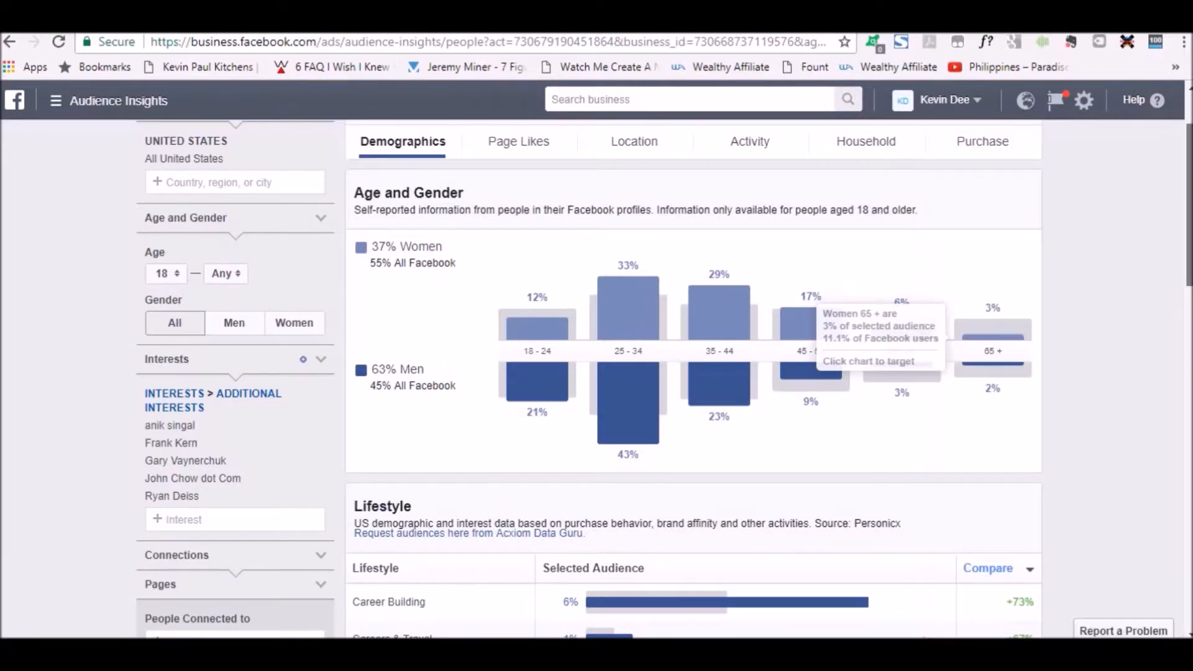
scroll(694, 379, down, 5)
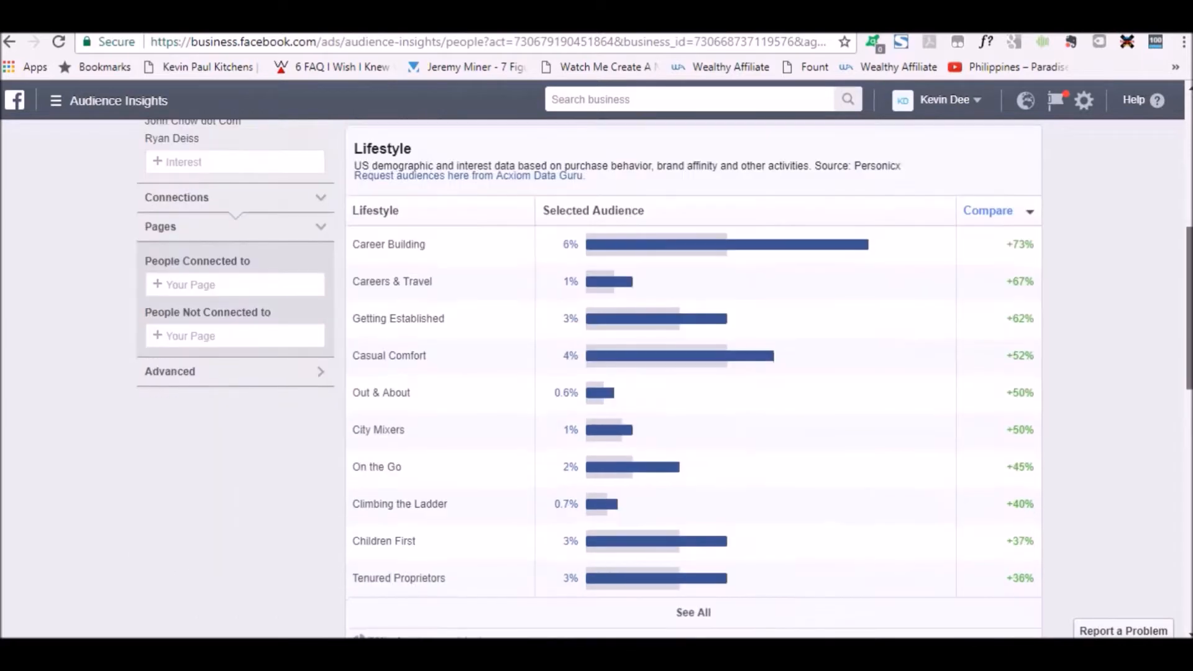
scroll(694, 379, down, 3)
scroll(693, 379, down, 4)
scroll(693, 379, up, 10)
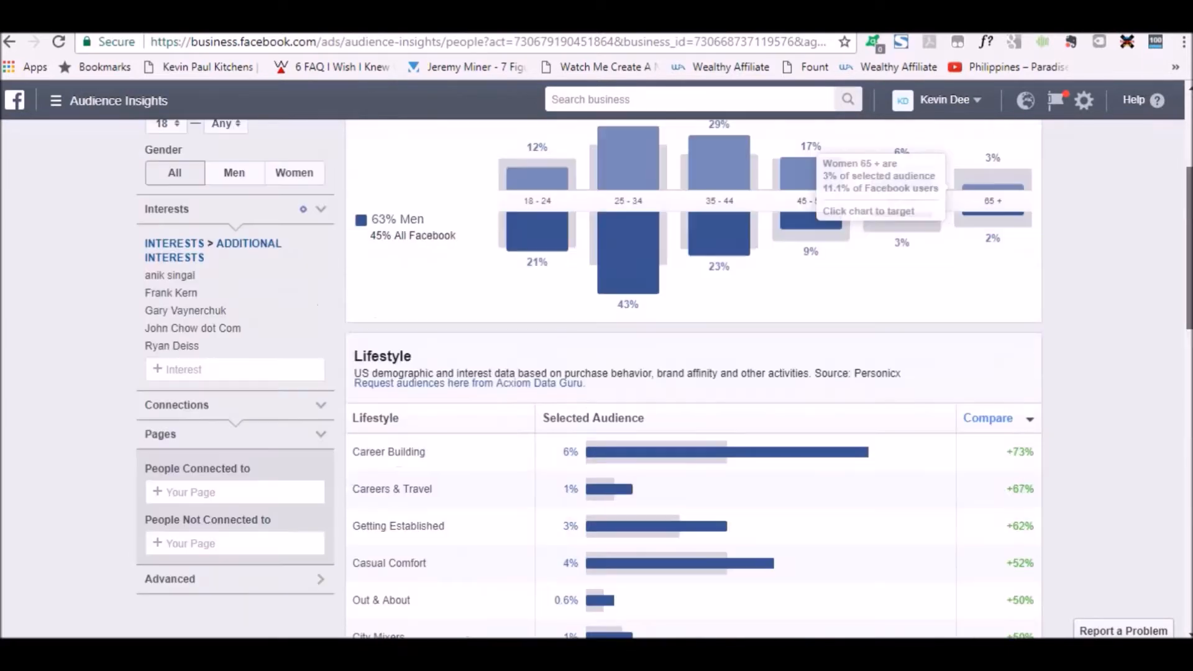
scroll(694, 379, down, 3)
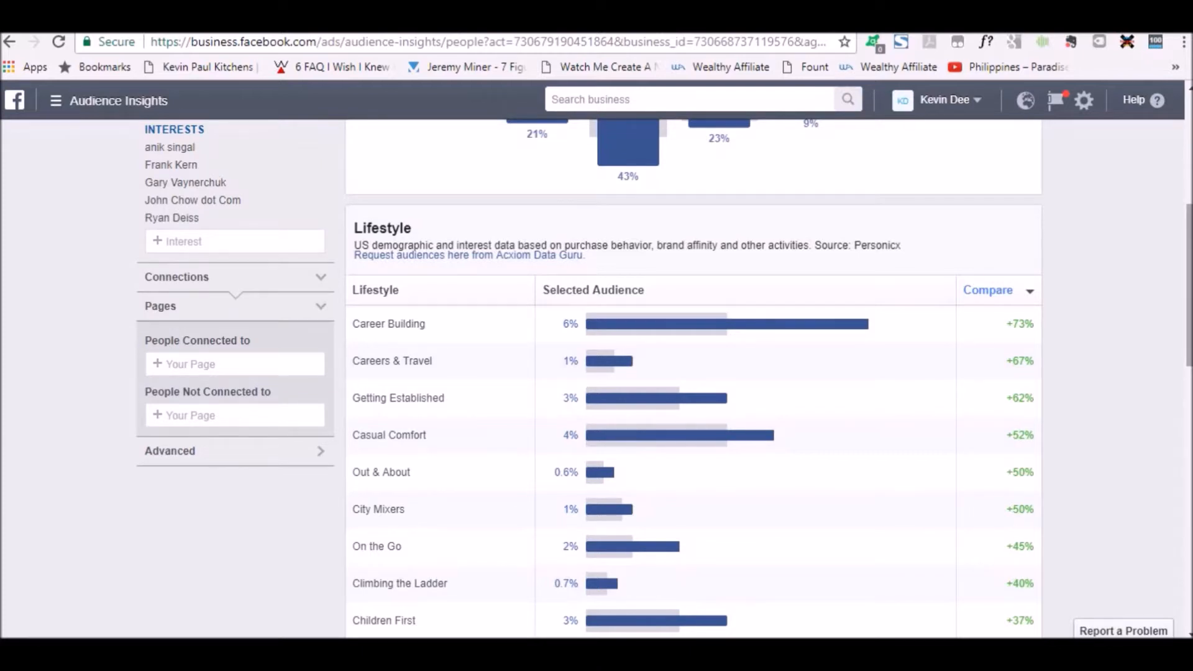
scroll(693, 379, down, 1)
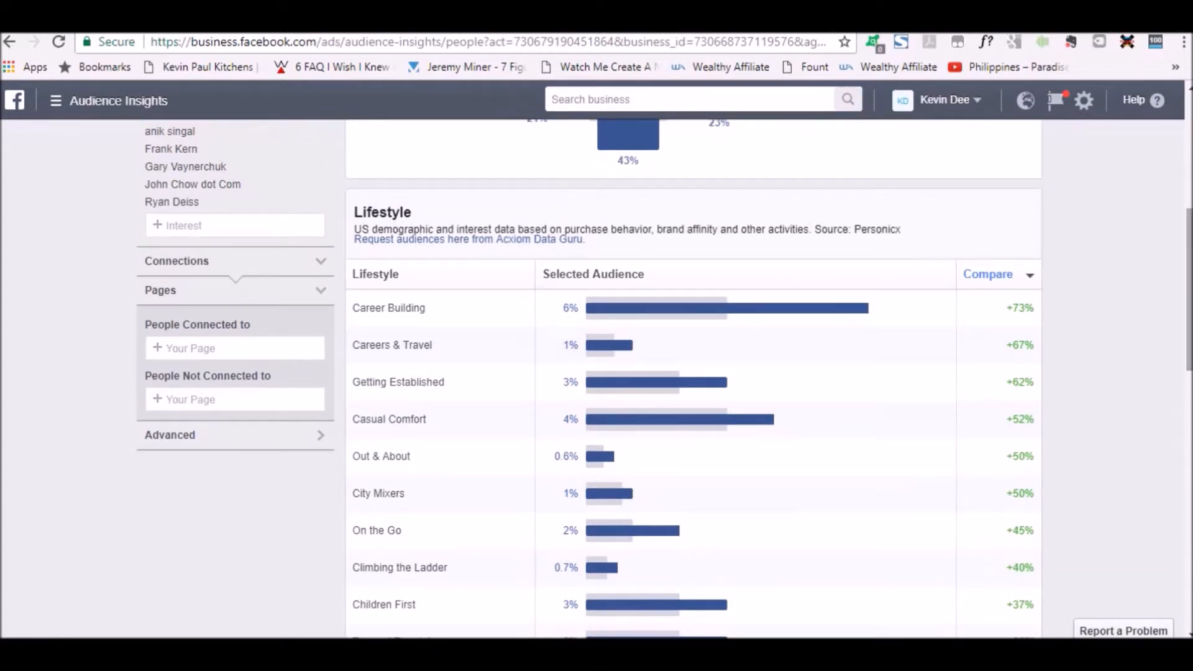
scroll(693, 379, down, 8)
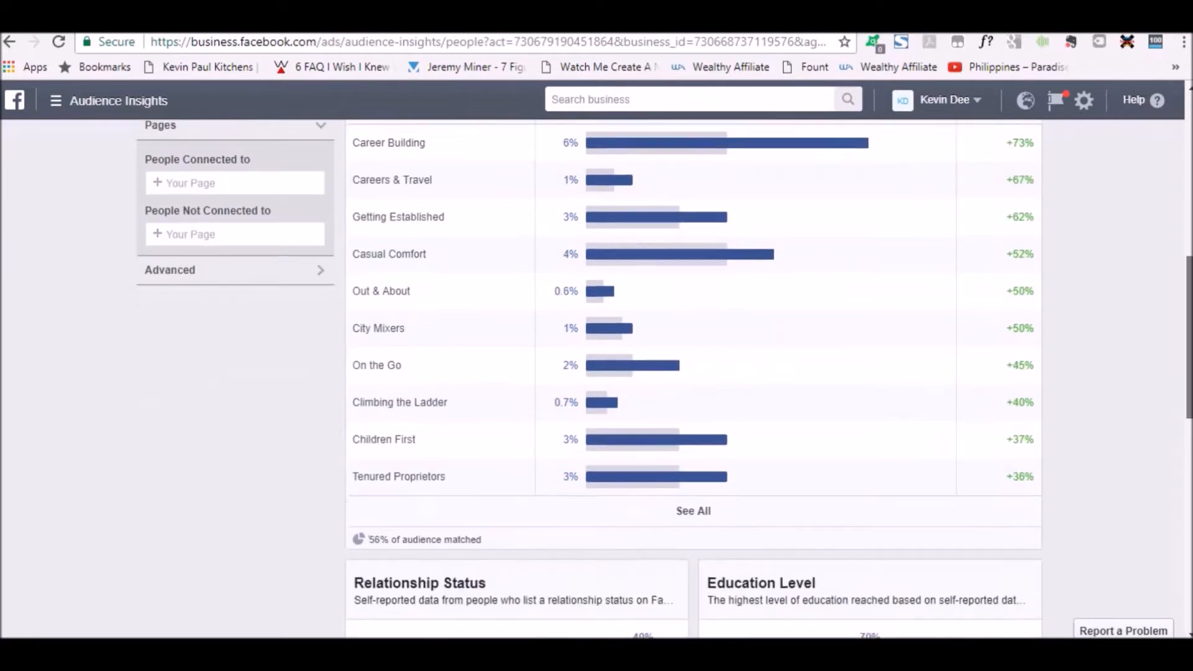
drag(1190, 441, 1190, 439)
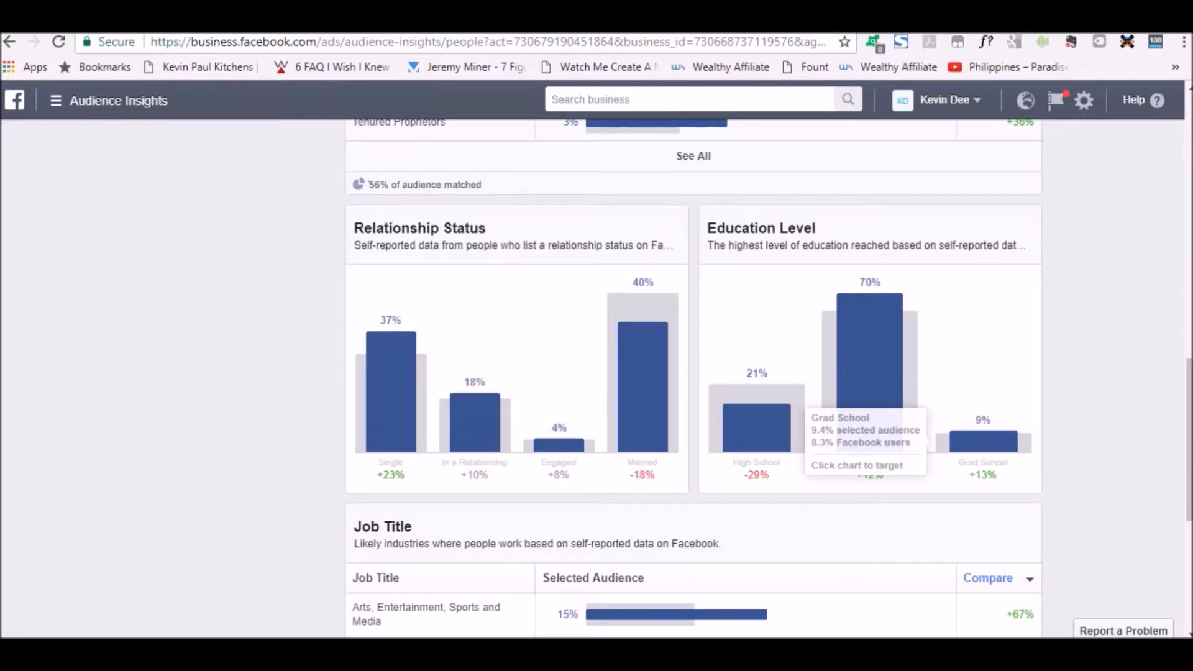
Step: Switch to Notepad and add "single/married" as the line below the age range
key(alt+Tab)
text(single)
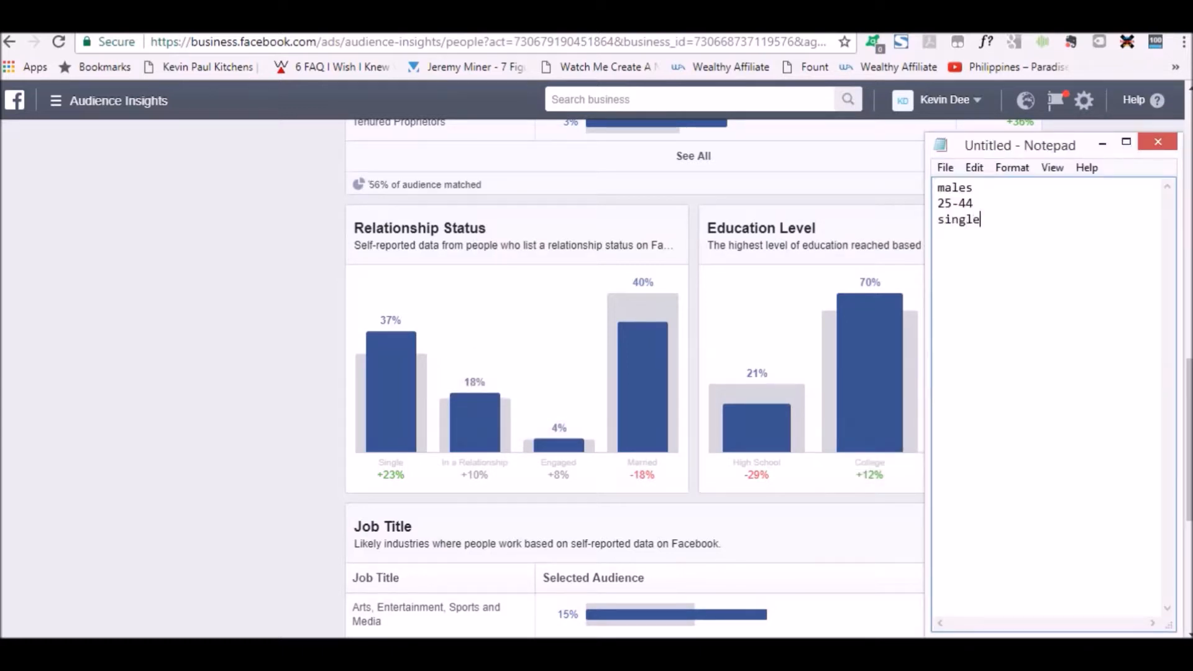
text(/married)
key(Return)
Step: Check the Education Level chart in Audience Insights and add "college education" as the next line of the Notepad note
key(alt+Tab)
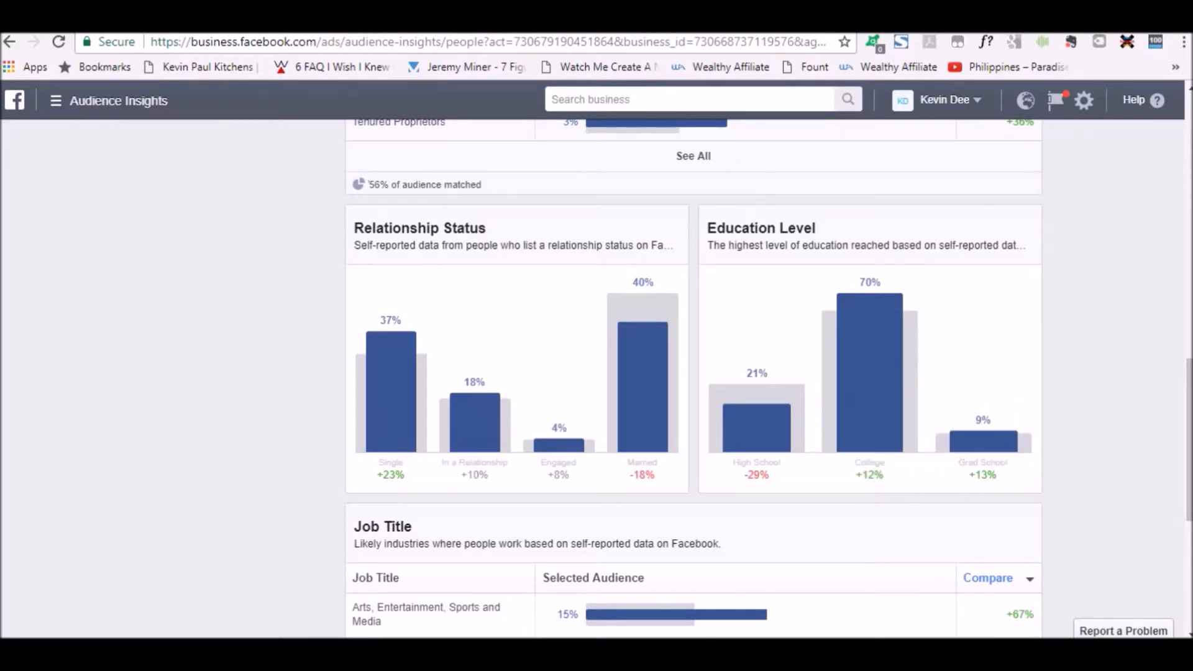
key(alt+Tab)
text(coll)
key(BackSpace)
key(BackSpace)
key(BackSpace)
text(ollege )
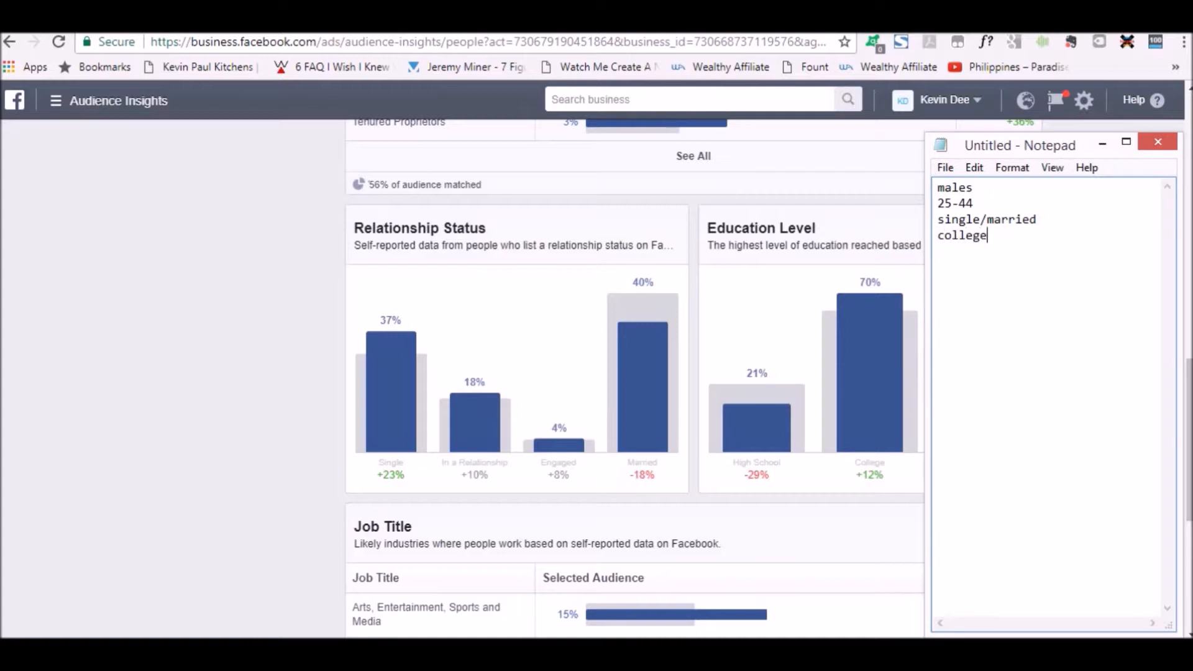
text(education)
key(Return)
Step: Switch back to Audience Insights and examine the Lifestyle table, including the comparison and description of the Career Building group
click(559, 366)
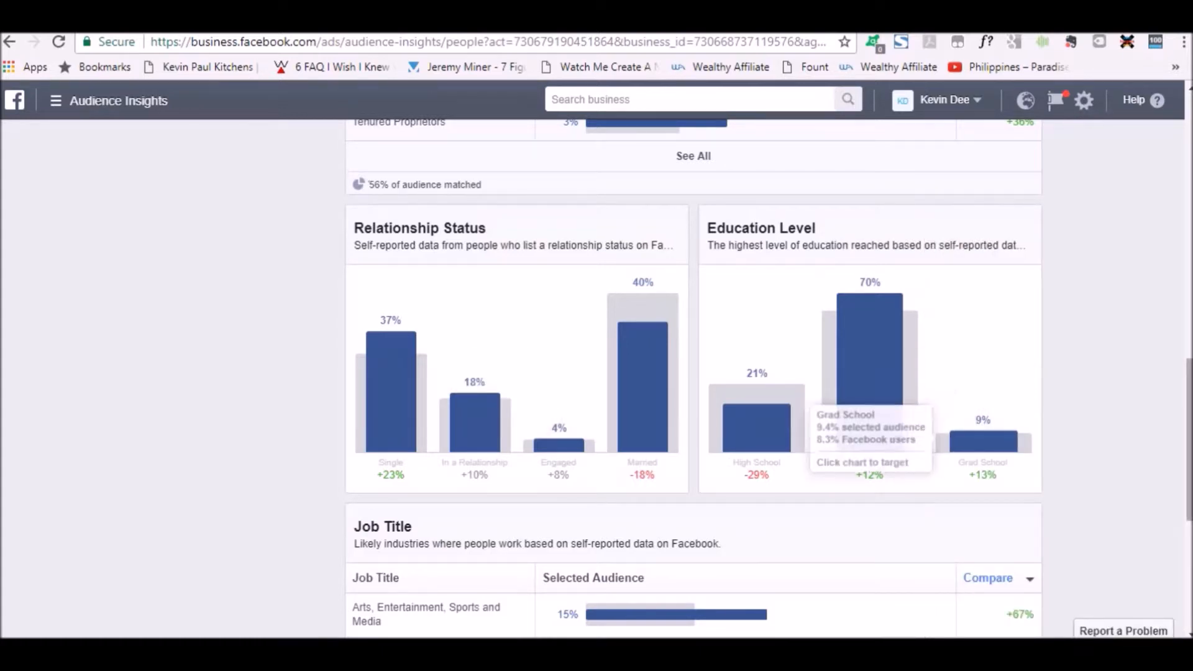
scroll(941, 438, down, 2)
scroll(694, 379, up, 5)
scroll(694, 379, down, 5)
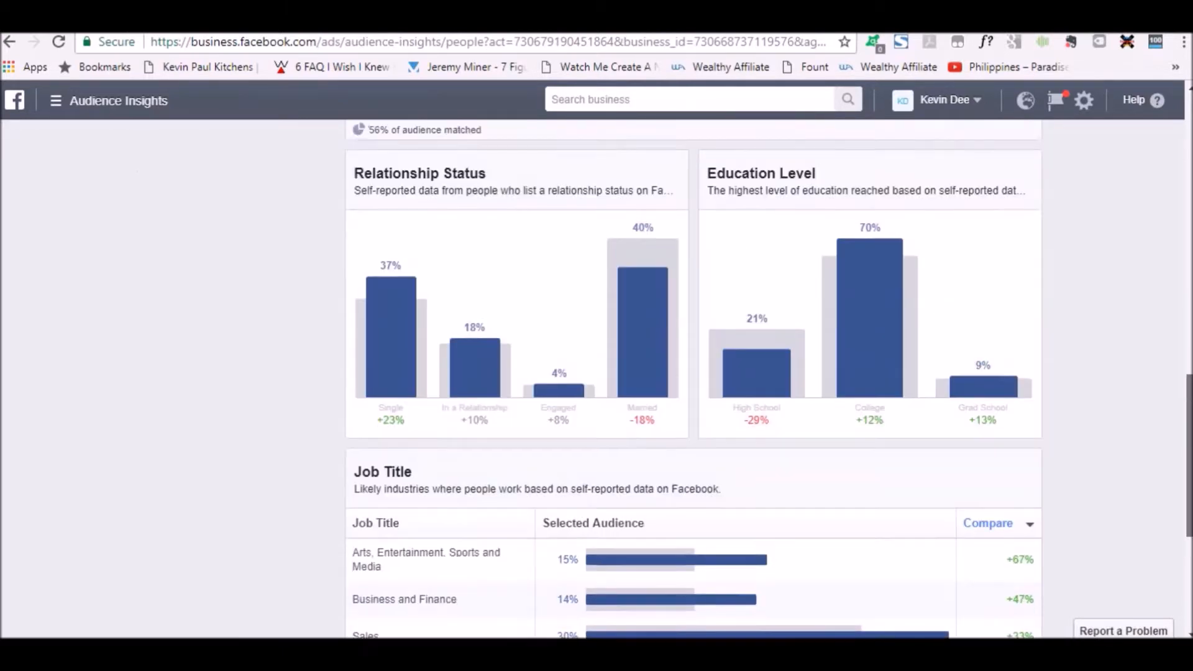
scroll(694, 379, up, 6)
scroll(694, 379, up, 3)
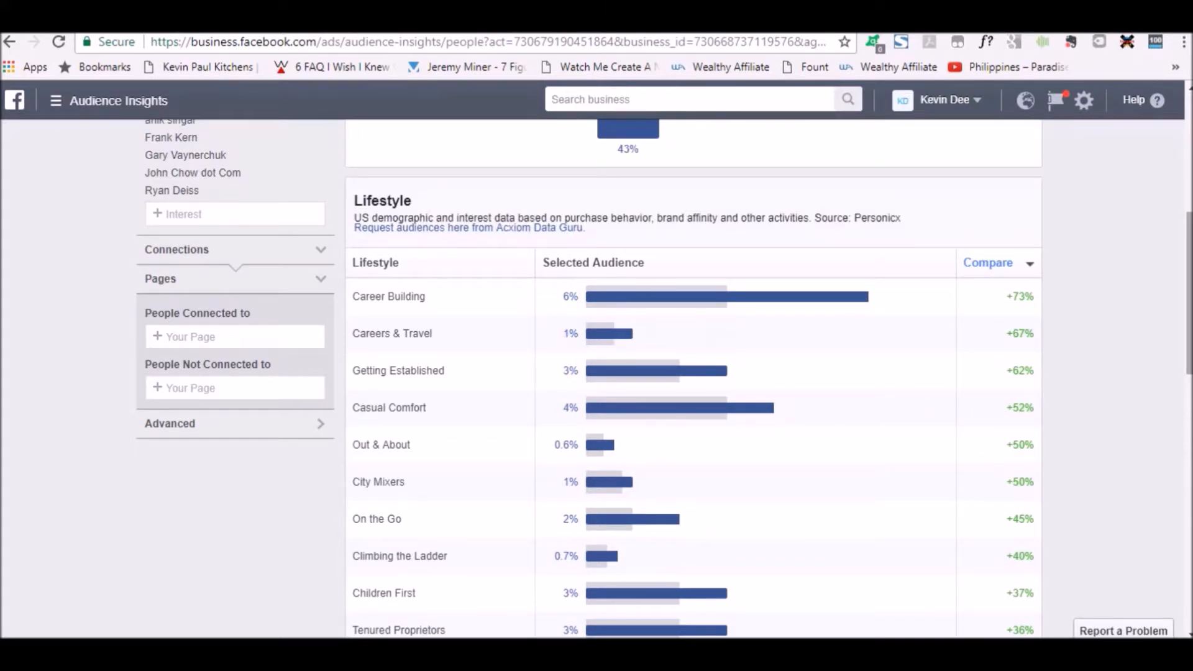
mouse_move(1020, 297)
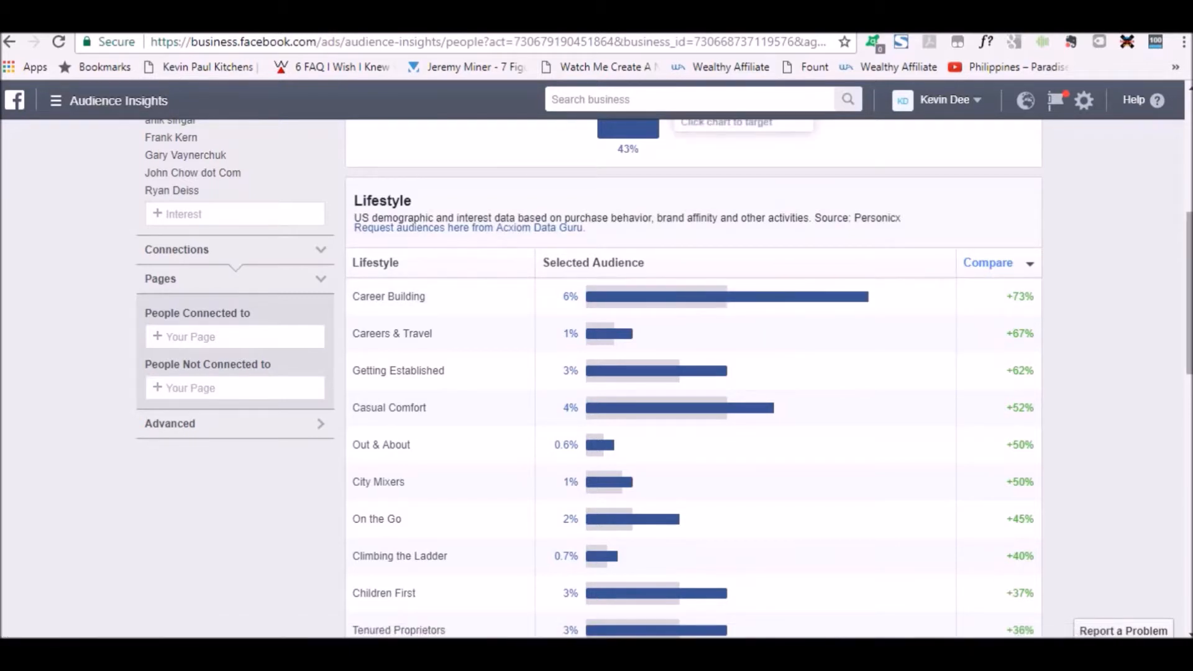
scroll(694, 372, up, 2)
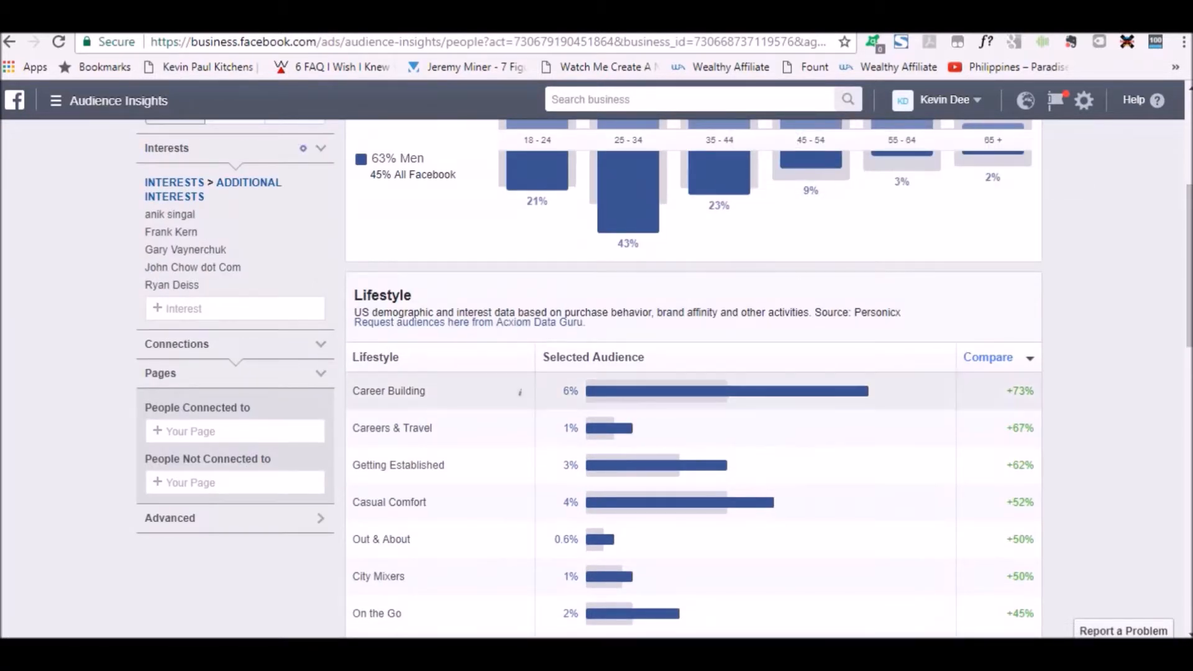
mouse_move(1020, 391)
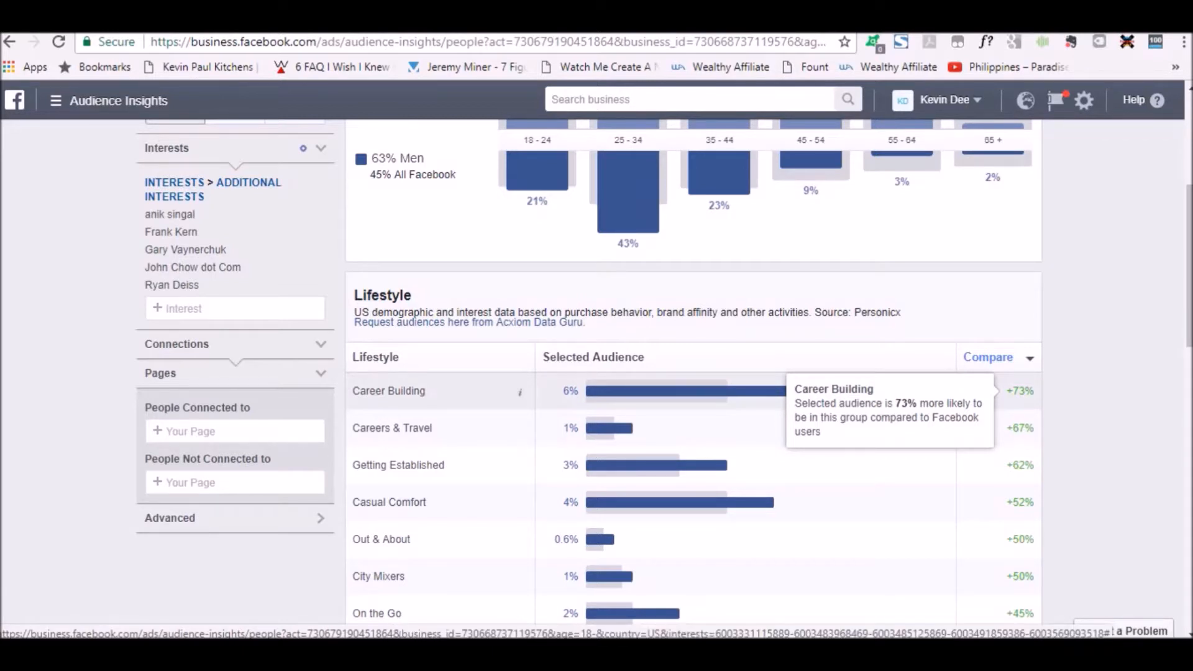
scroll(694, 379, down, 1)
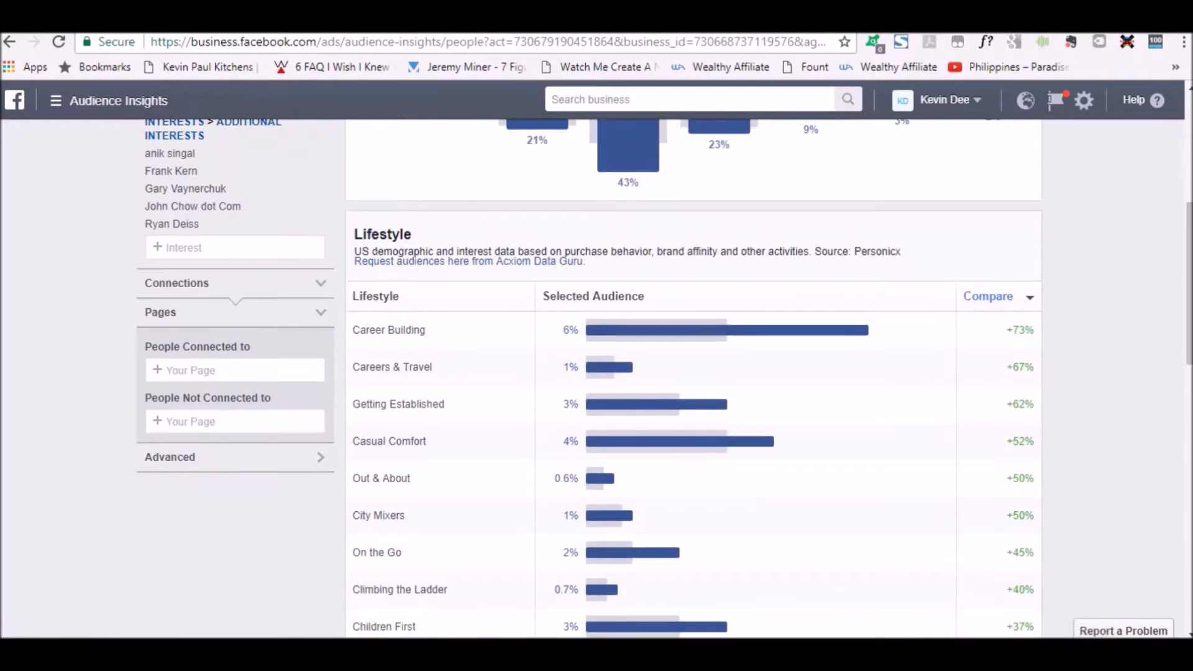
mouse_move(520, 331)
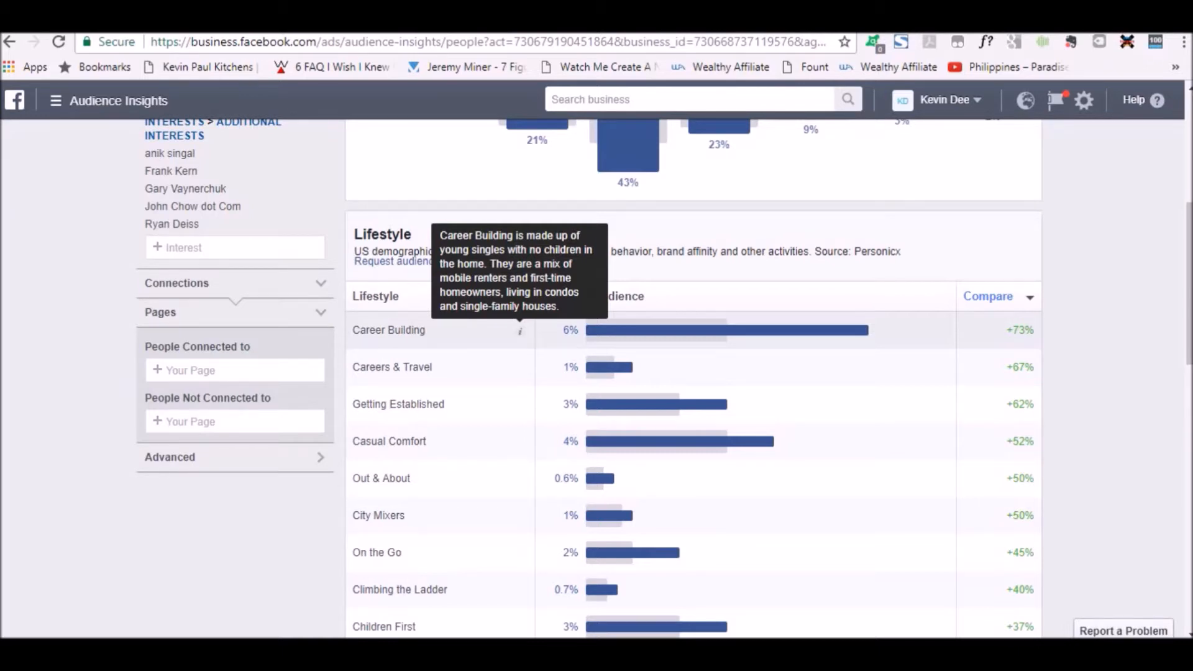
scroll(684, 373, down, 3)
scroll(684, 373, up, 2)
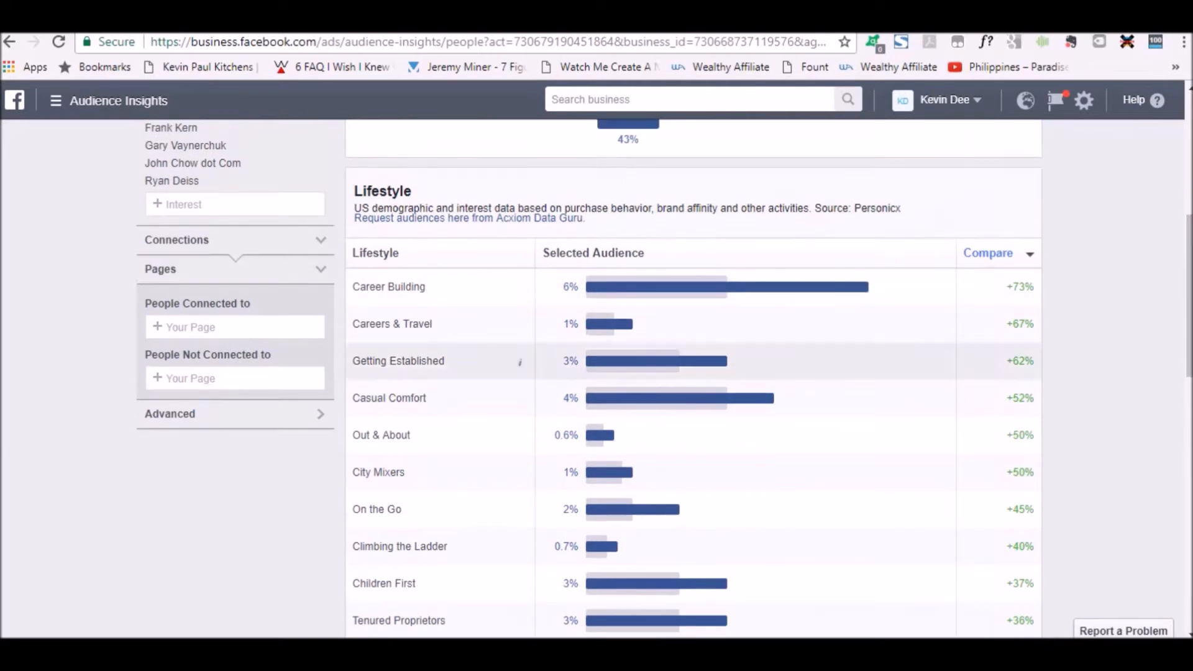
scroll(684, 373, down, 1)
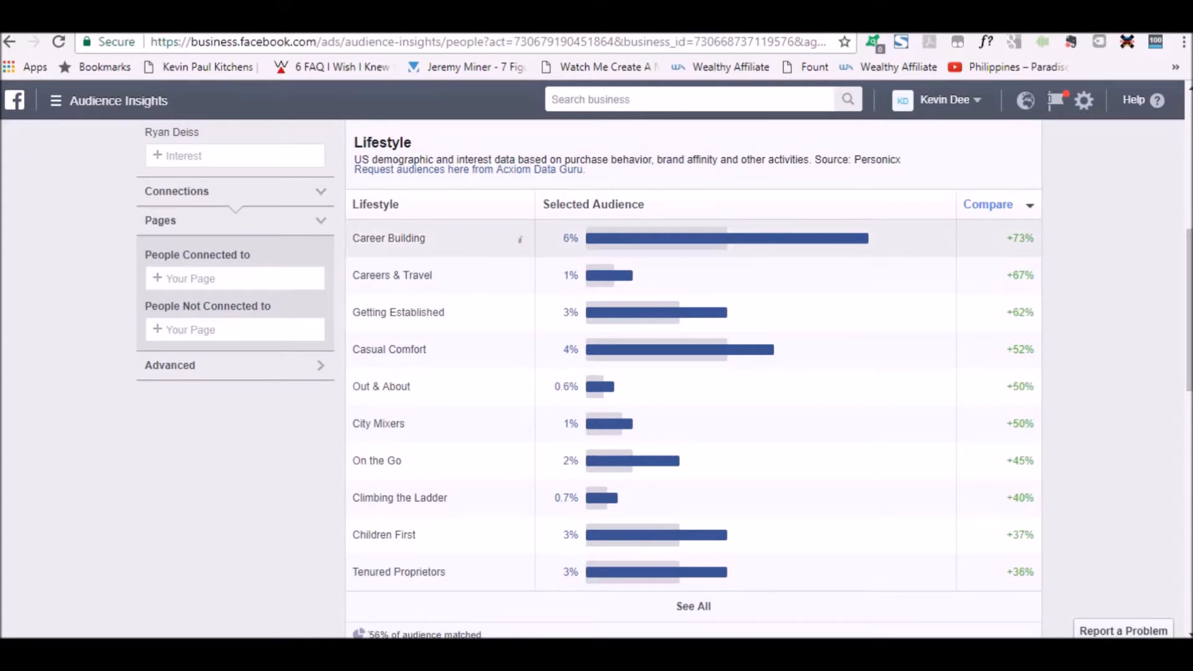
mouse_move(520, 239)
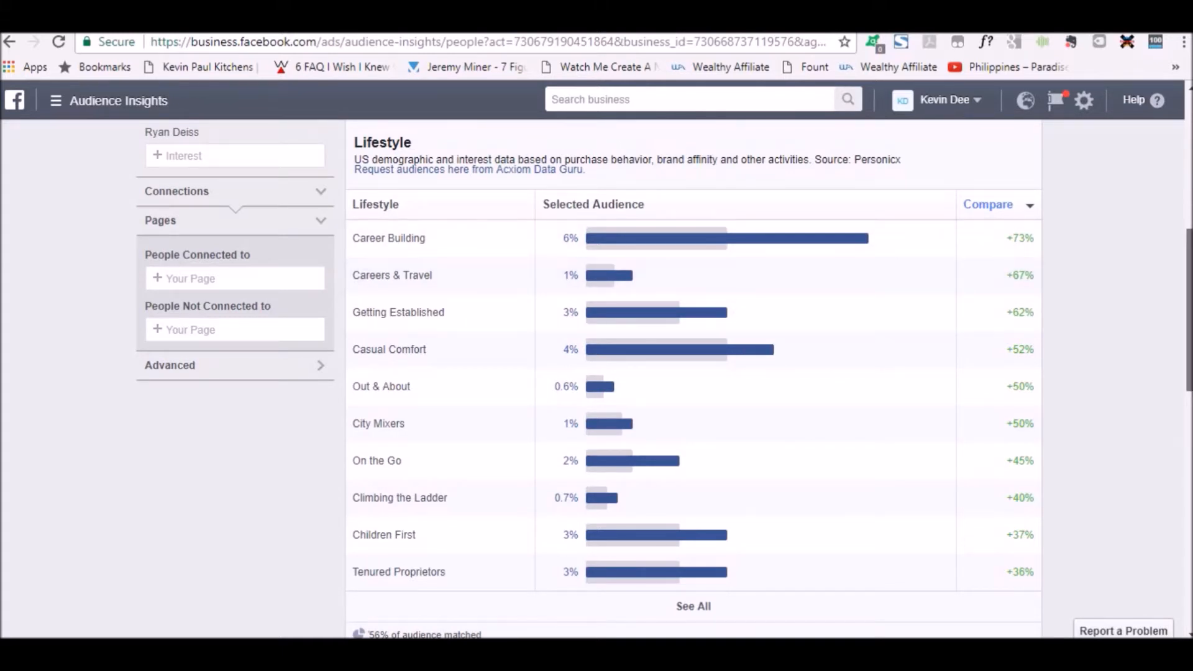
Step: Examine the Job Title table, comparing the industries of the selected audience with those of Facebook users
scroll(694, 373, down, 1)
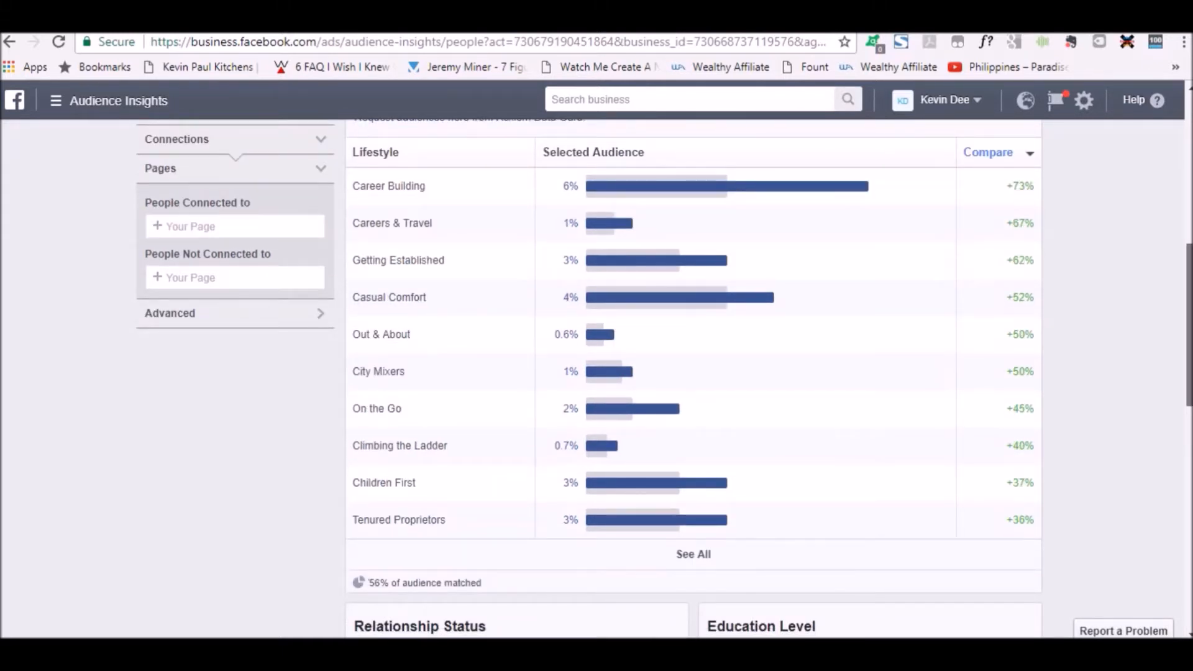
scroll(694, 373, down, 7)
scroll(694, 373, down, 3)
scroll(694, 373, down, 1)
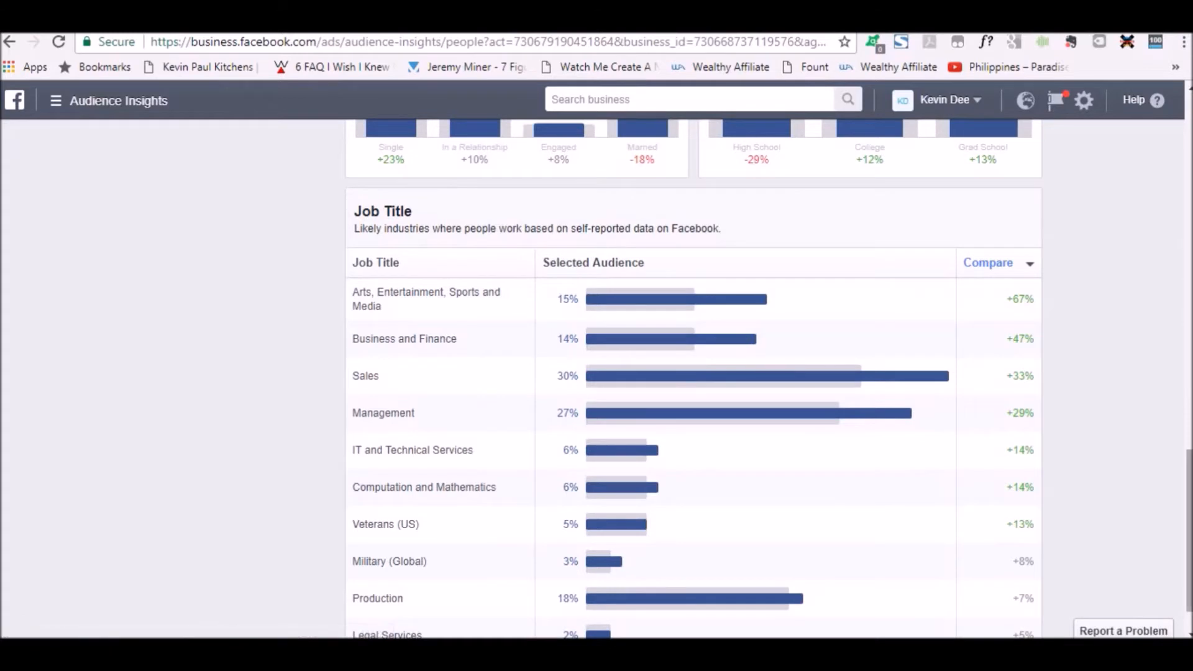
scroll(694, 372, down, 1)
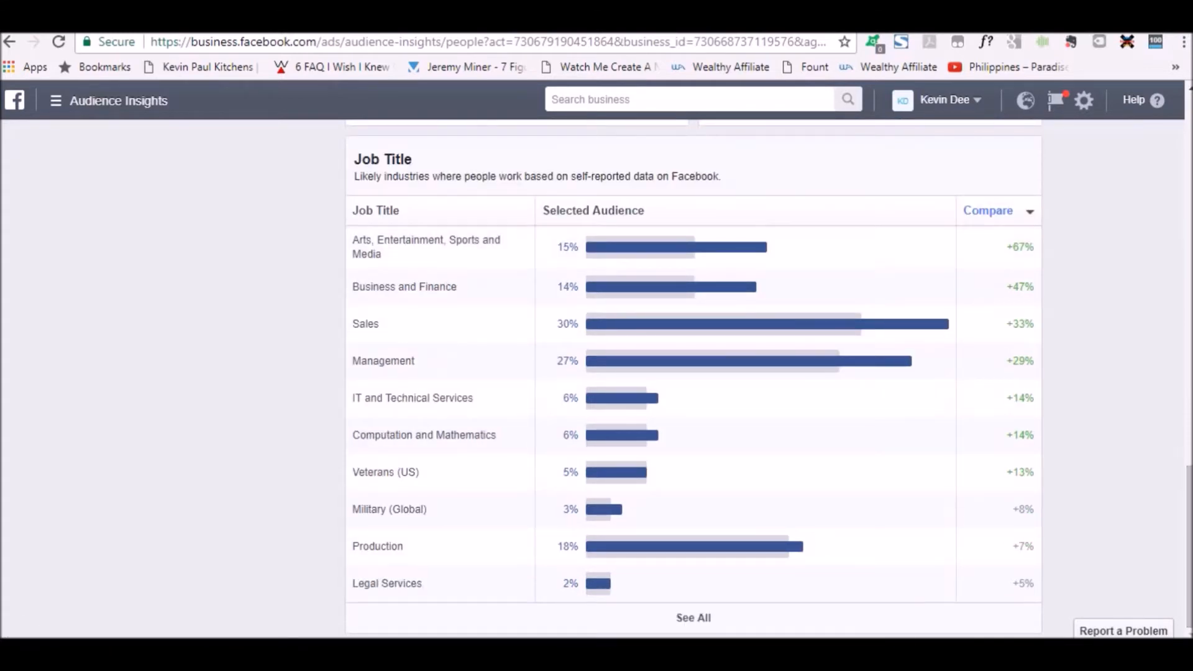
mouse_move(1020, 247)
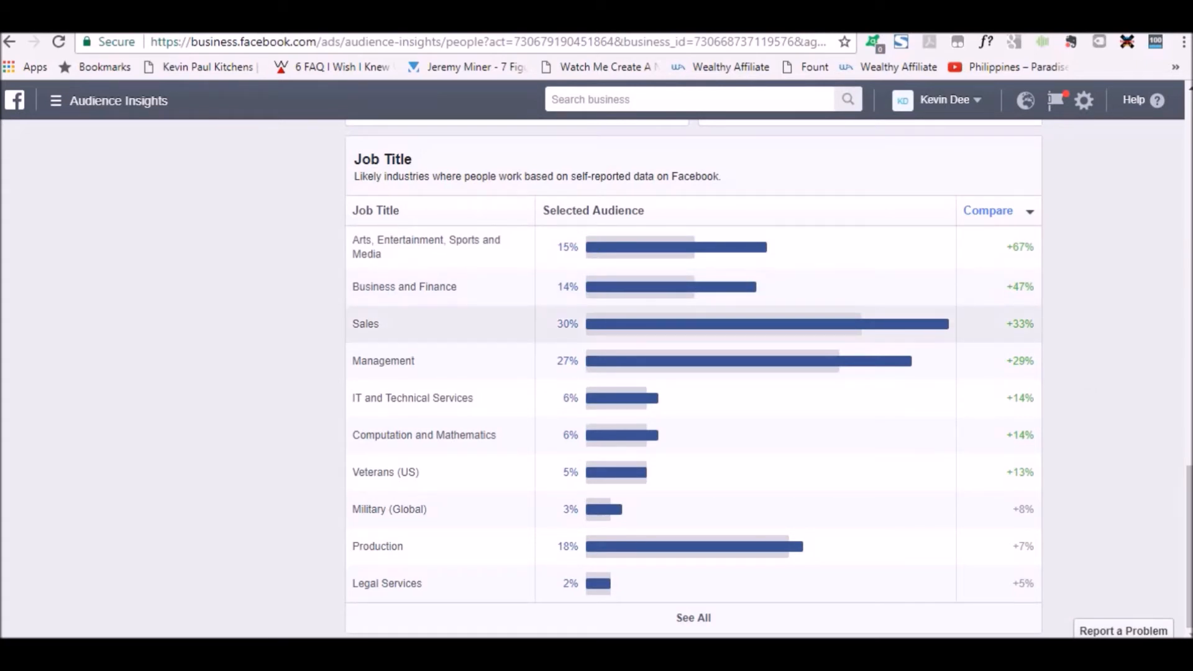
drag(398, 324, 335, 324)
click(336, 324)
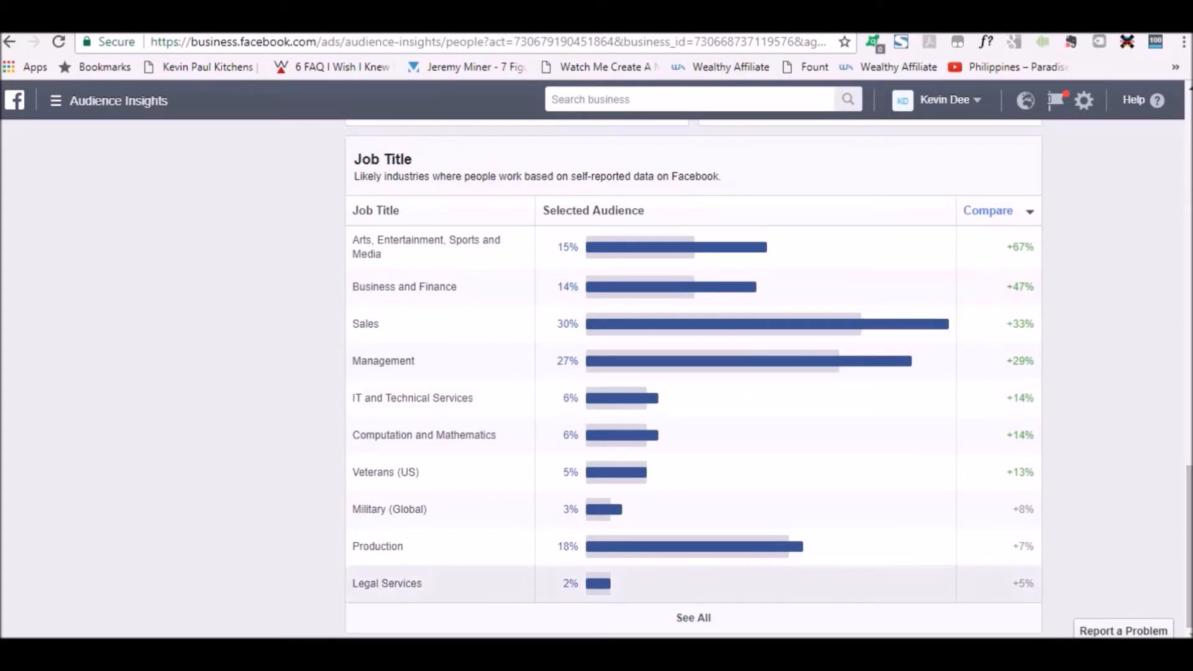
Step: Switch to Notepad, add blank lines below "college education" and review the noted customer profile
click(930, 572)
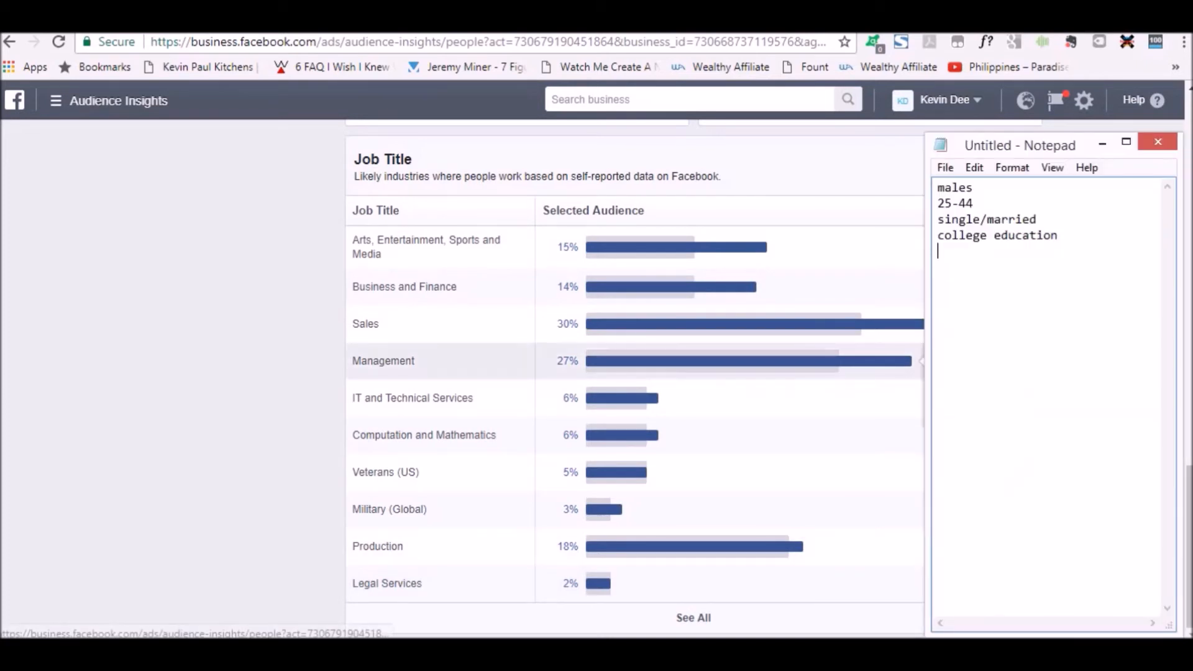
key(Return)
key(Return)
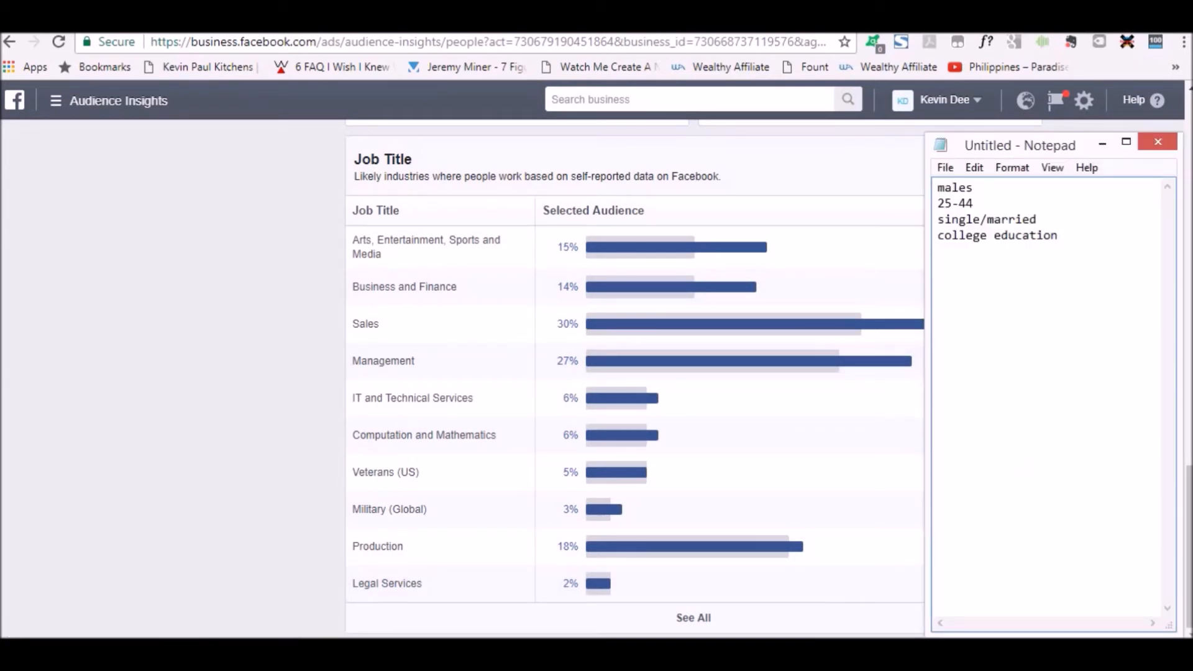
mouse_move(1037, 220)
mouse_down()
mouse_move(959, 204)
mouse_move(1023, 219)
mouse_up()
click(1059, 236)
key(ctrl+a)
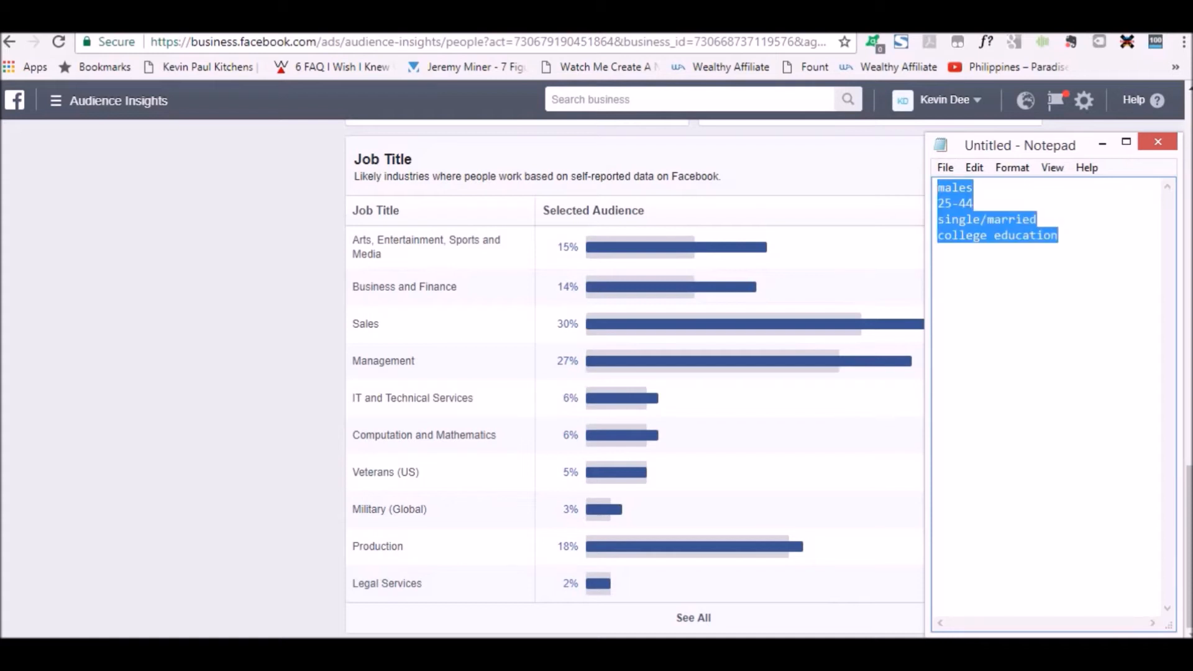
click(973, 235)
click(939, 267)
click(939, 283)
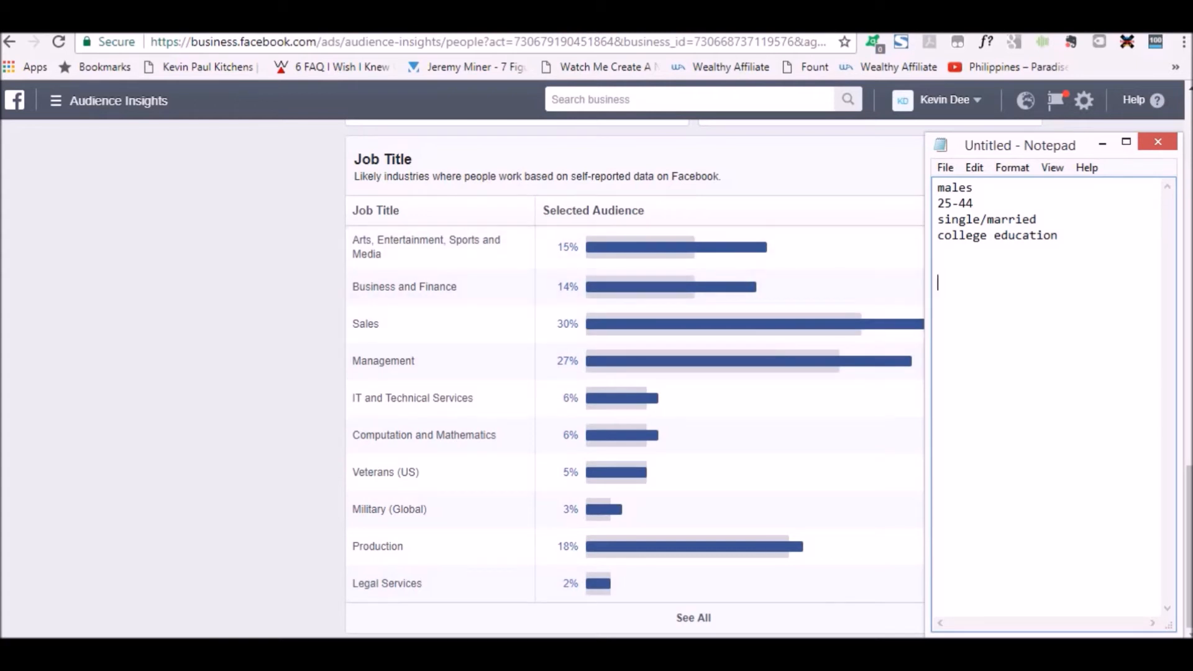
Step: Return to Audience Insights and re-examine the selected interests and the Age and Gender chart
drag(1019, 127, 1016, 398)
click(1112, 373)
scroll(693, 373, up, 15)
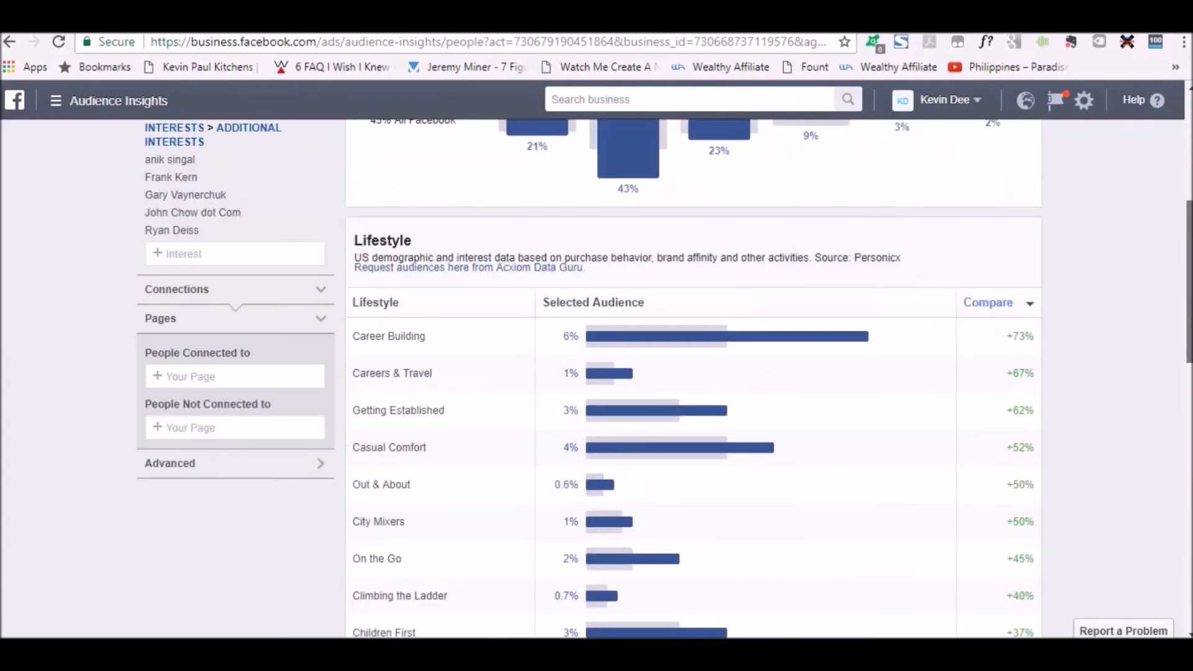
scroll(694, 372, up, 8)
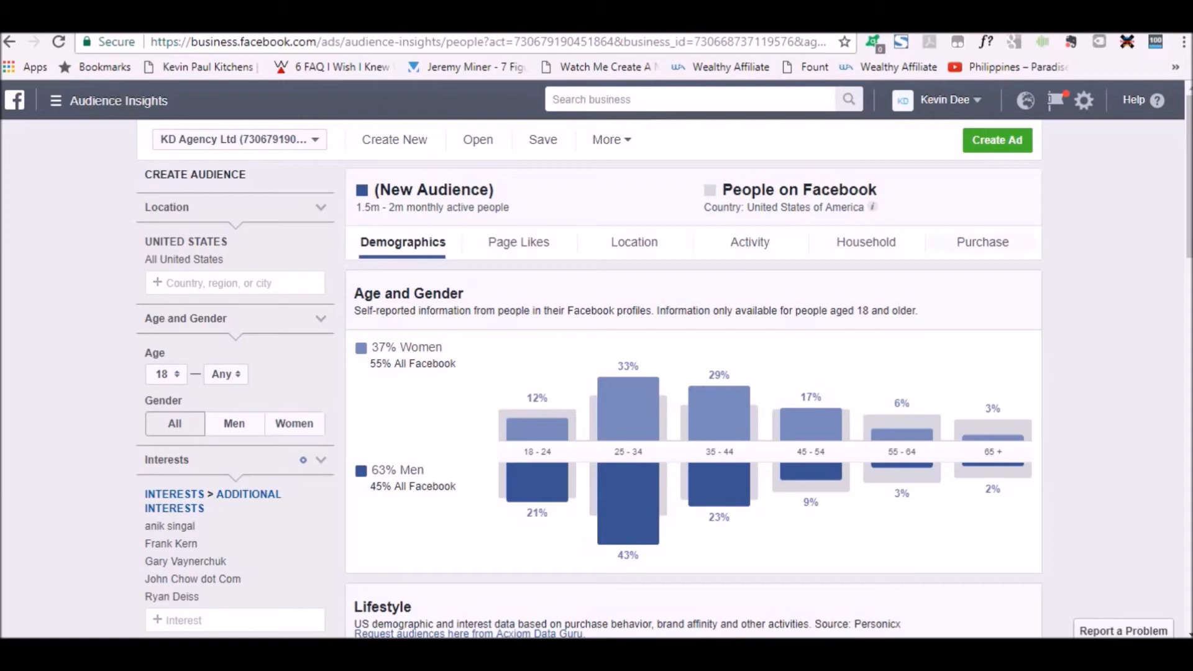
drag(1189, 177, 1189, 216)
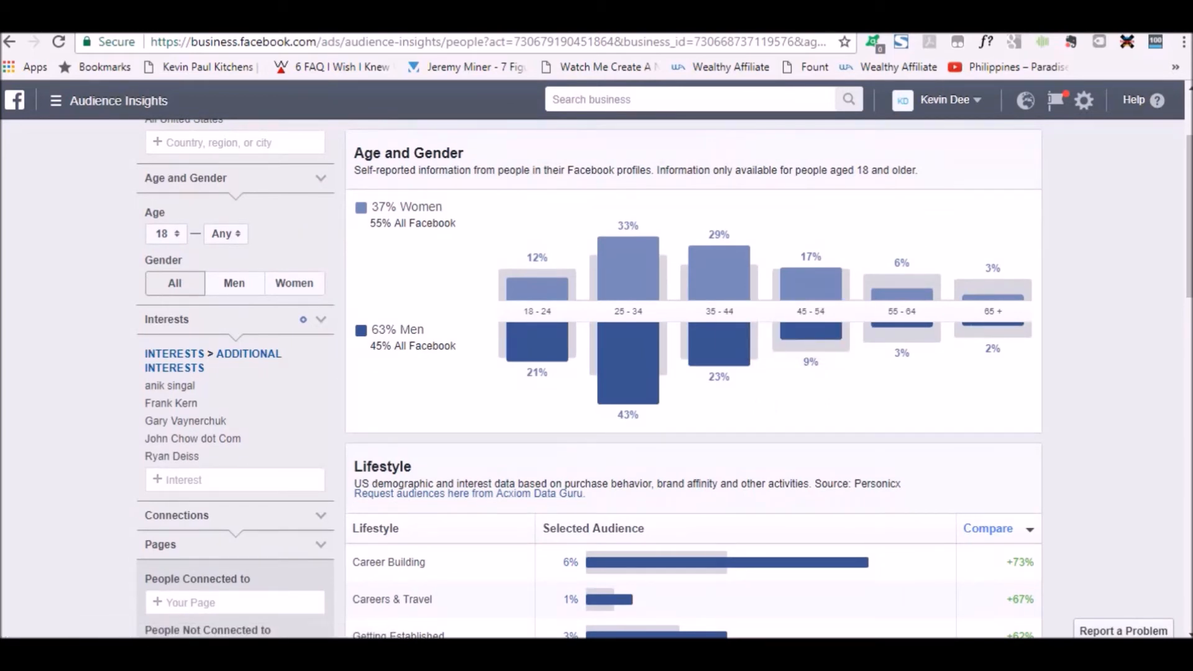
drag(1189, 217, 1189, 176)
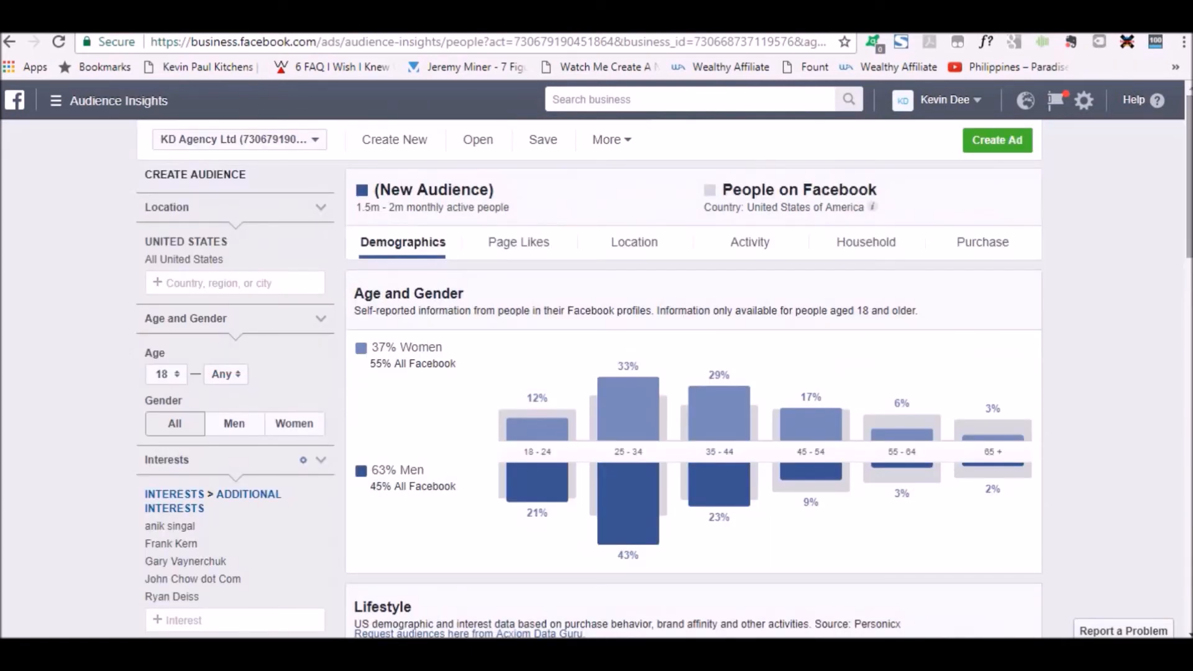
drag(1188, 176, 1189, 202)
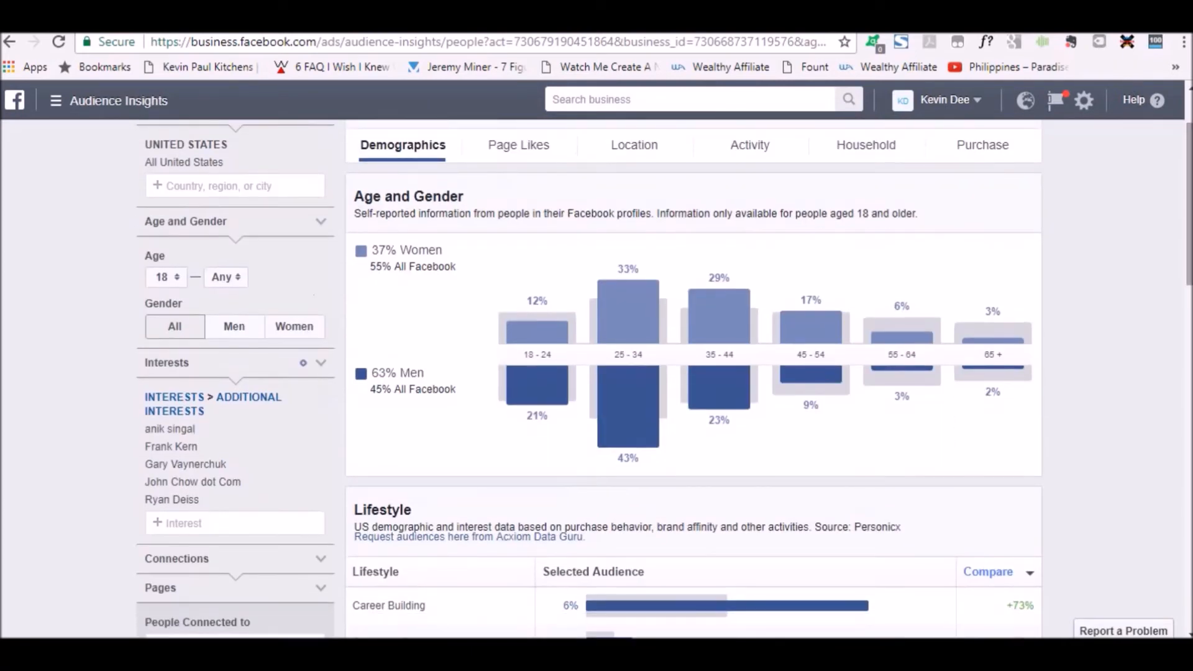
Step: Switch to Notepad and insert the heading "Interests:" with blank lines above the "males" line
key(alt+Tab)
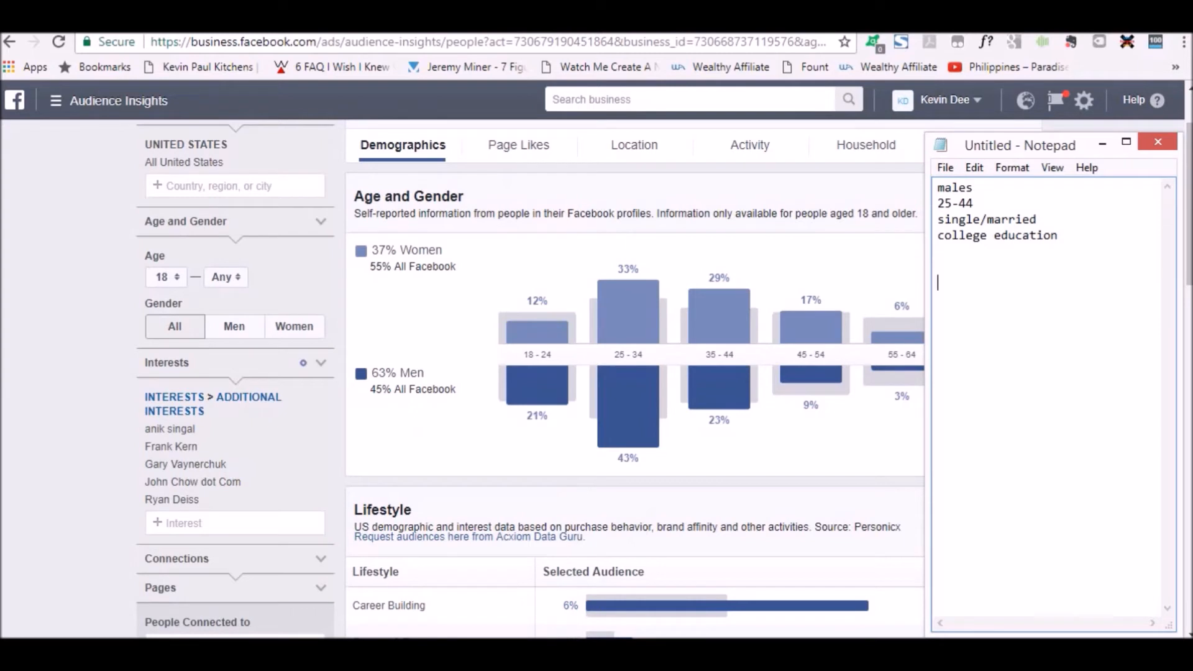
key(Return)
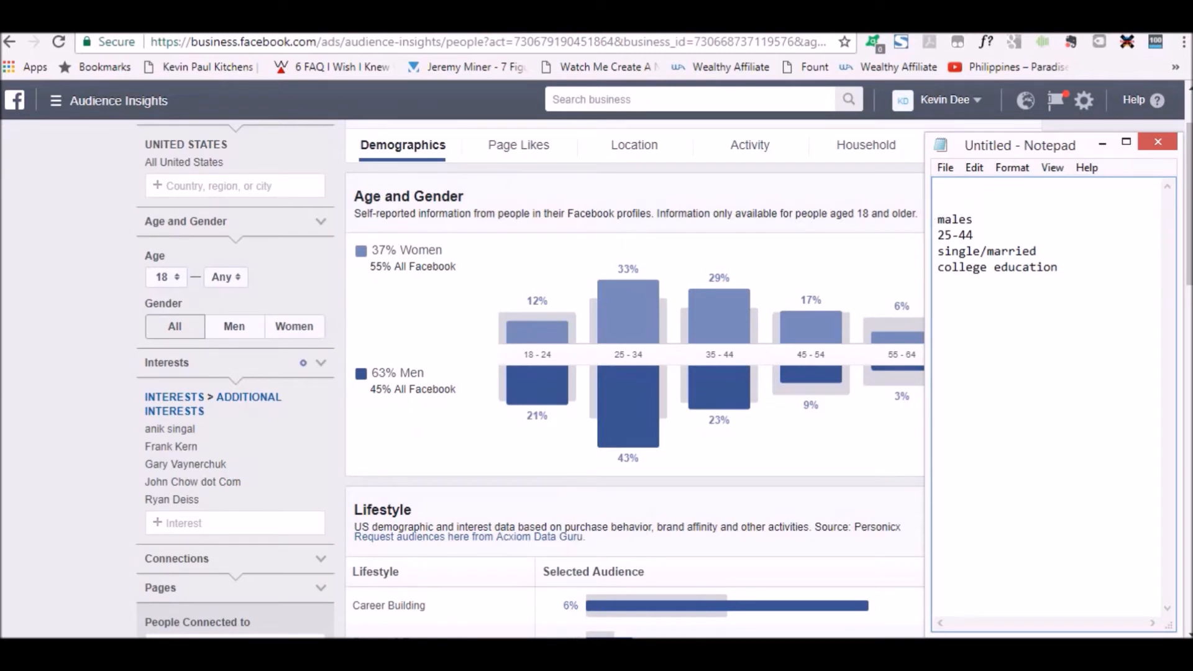
text(1)
key(BackSpace)
click(939, 187)
text(Ing)
key(BackSpace)
text(te)
key(BackSpace)
text(erests:)
key(Return)
key(Return)
key(BackSpace)
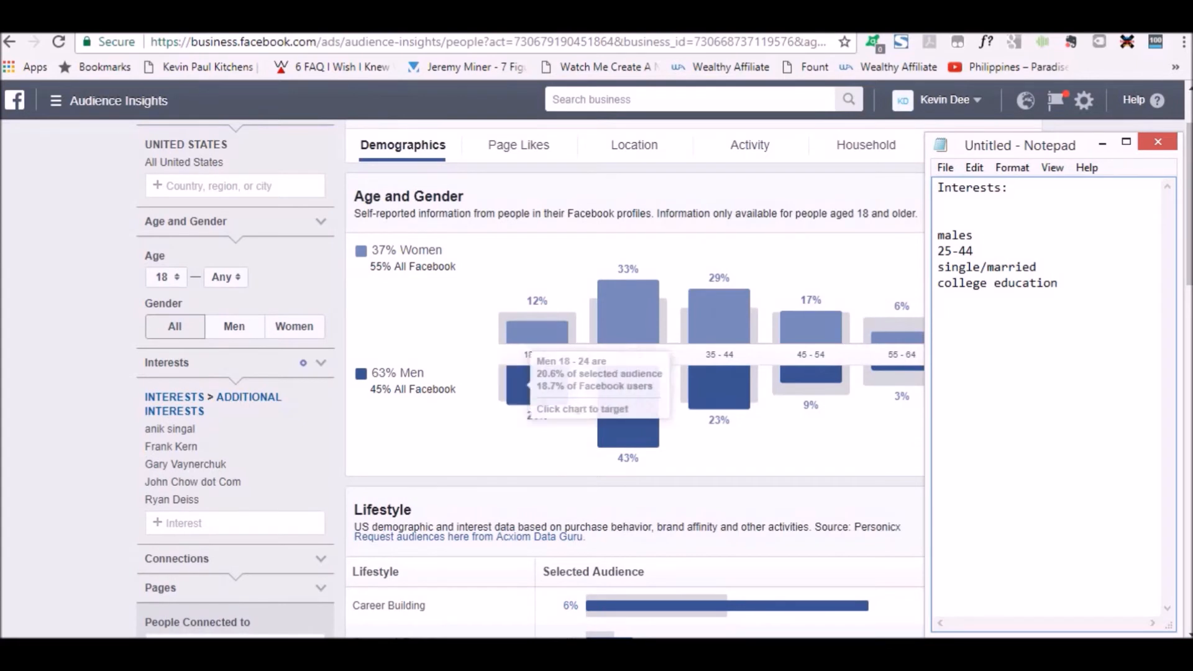
Step: List anik singal, Frank Kern, Gary V, John Chow and RD on separate lines under the Interests heading
text(anik singal)
key(Return)
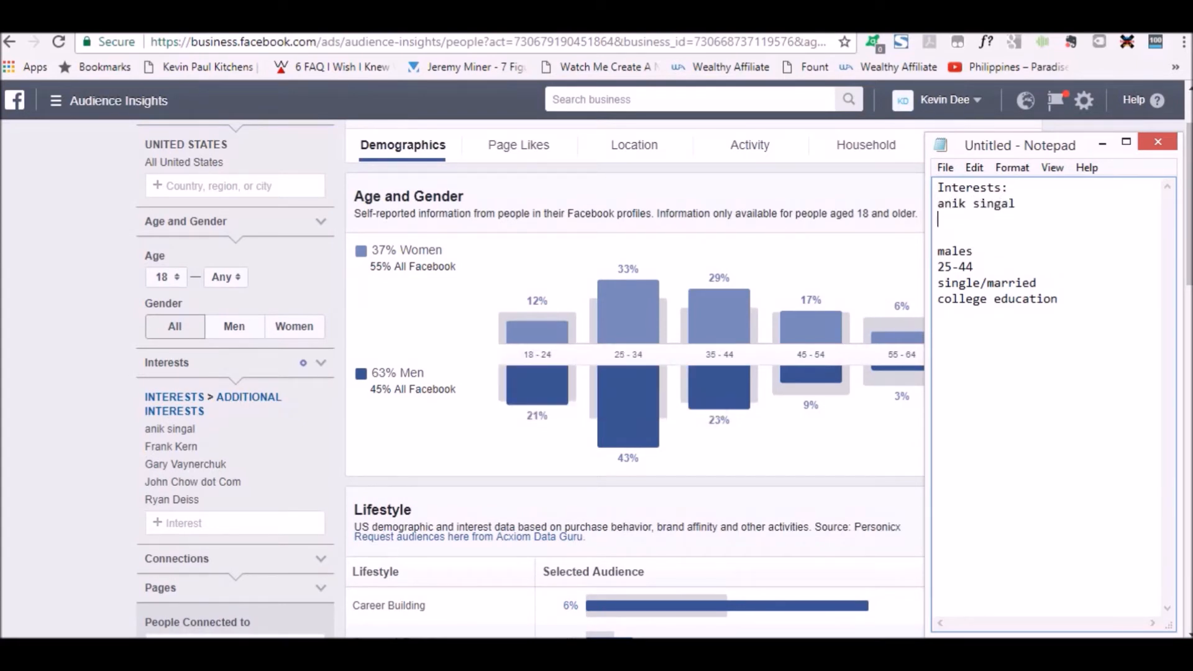
text(Frank Kern)
key(Return)
text(Gary V)
key(Return)
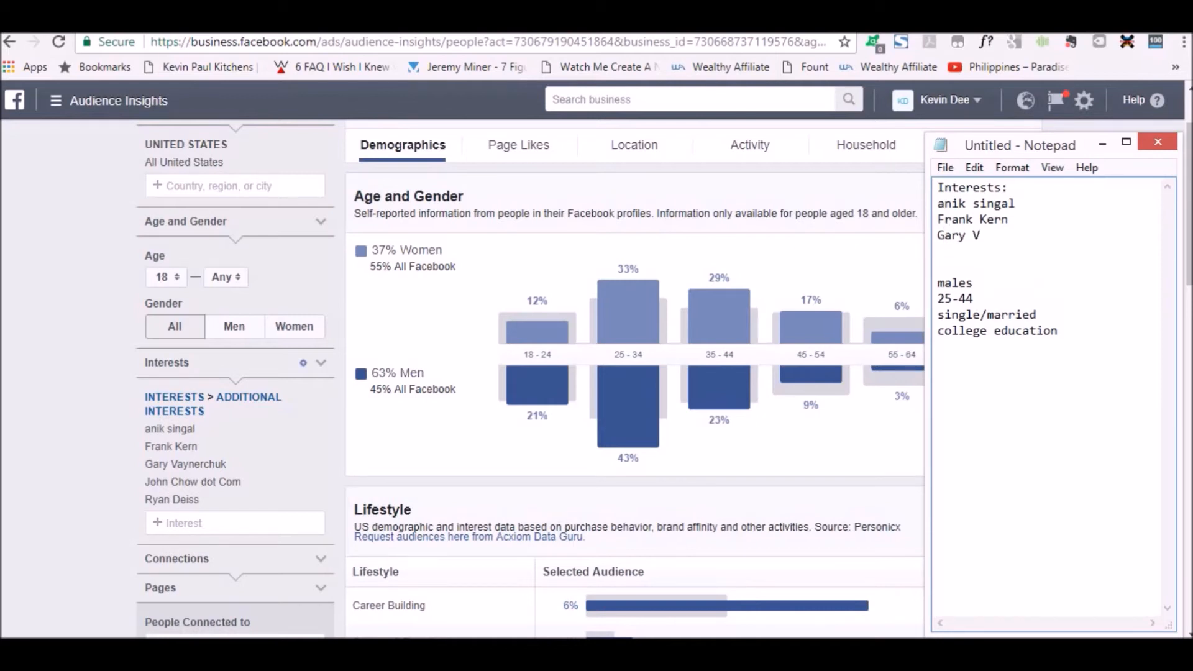
text(John Chow)
key(Return)
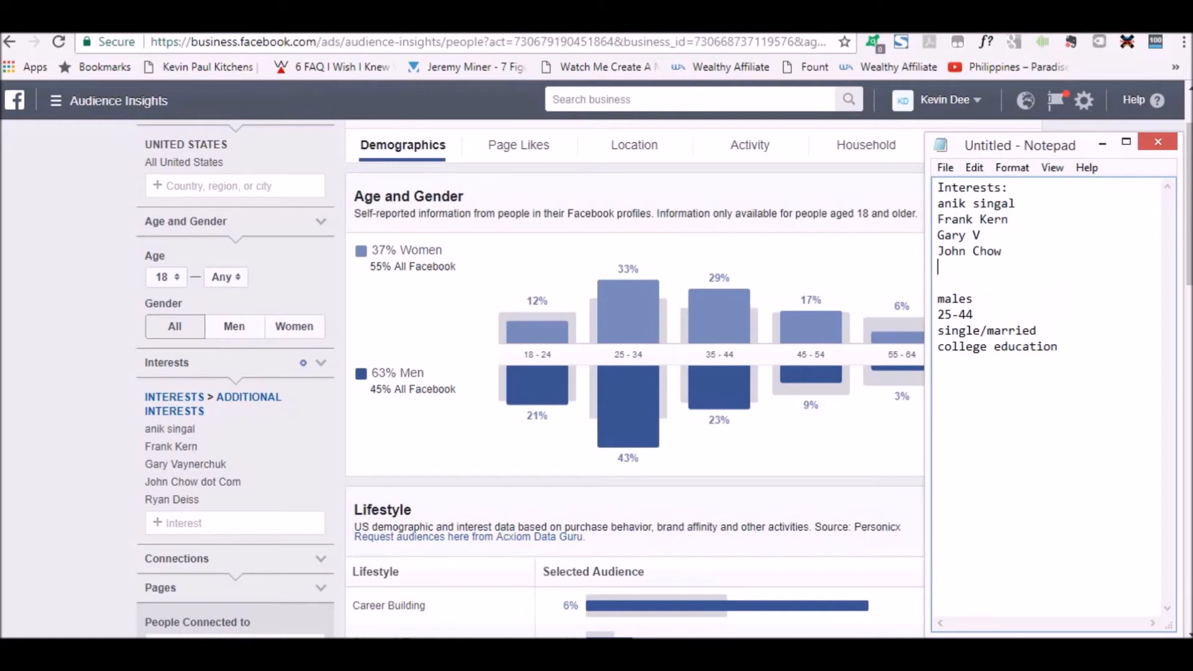
text(RD)
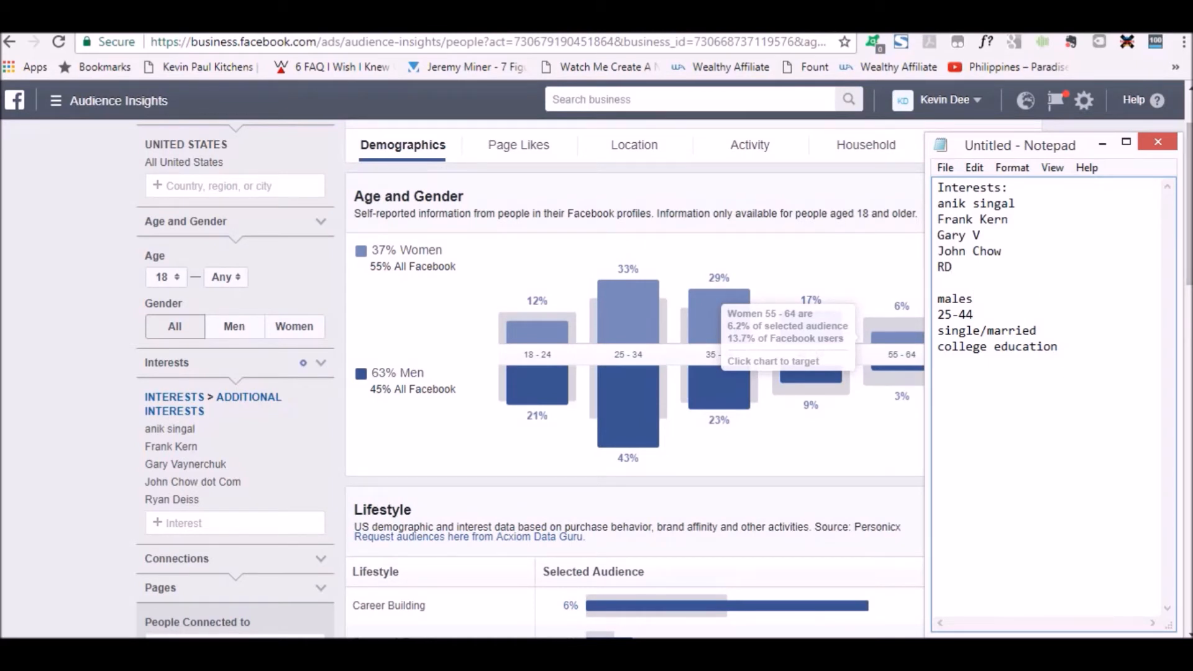
Step: Review the note, going over the listed interests and the gender, age, relationship and education lines
drag(1058, 347, 938, 204)
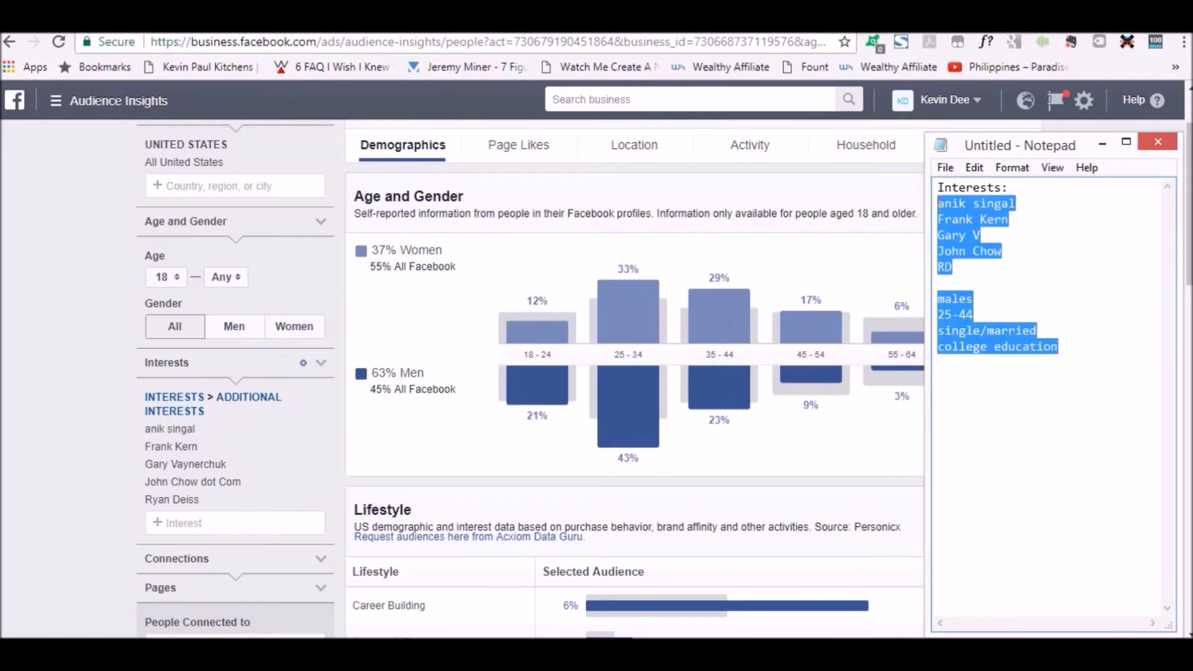
drag(939, 284, 938, 204)
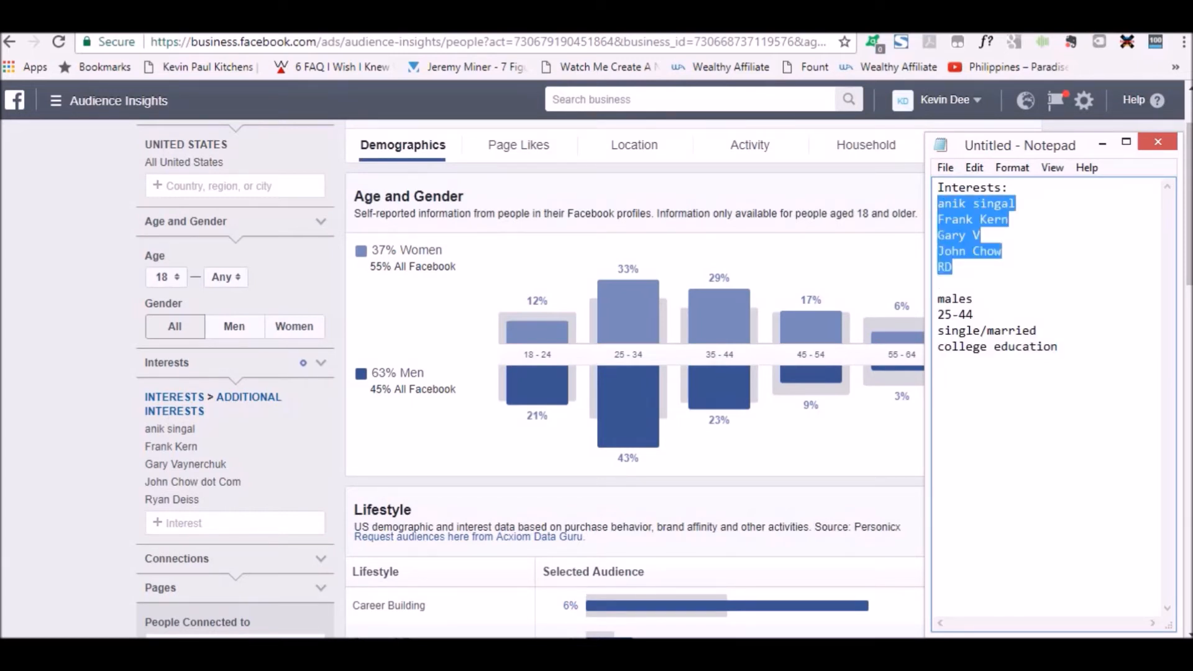
drag(1005, 267, 1003, 254)
drag(939, 284, 1037, 332)
click(1037, 331)
drag(939, 362, 939, 300)
click(939, 299)
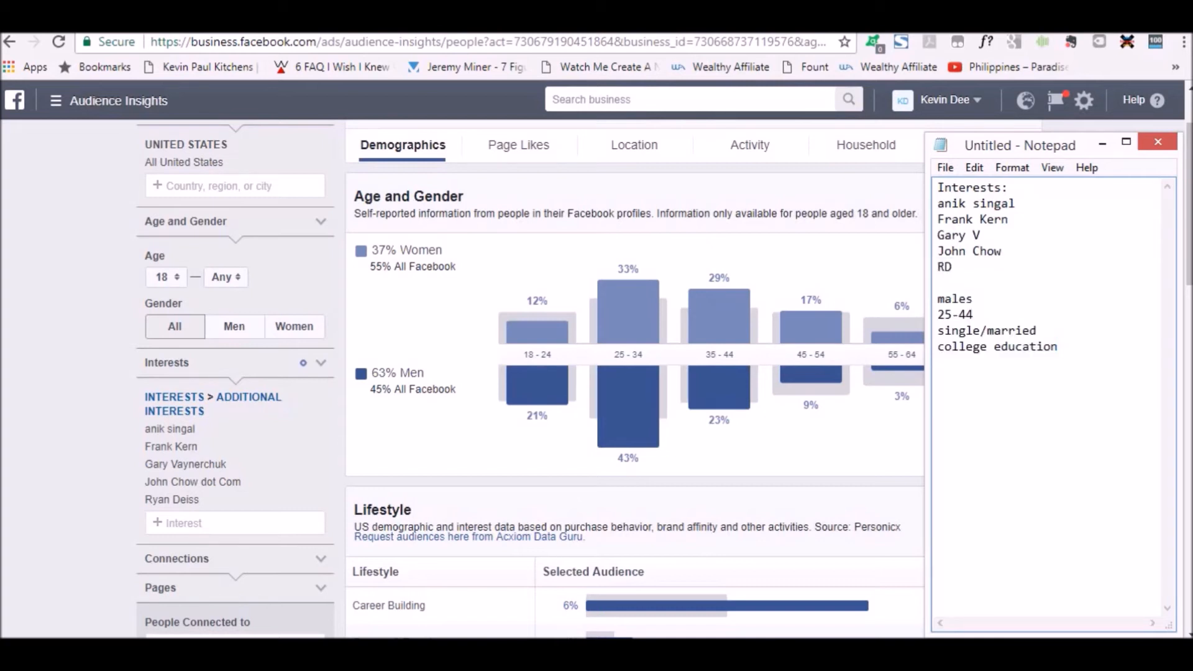
click(974, 315)
click(1037, 332)
click(1058, 346)
drag(973, 314, 937, 314)
click(974, 316)
drag(974, 299, 938, 299)
click(974, 299)
drag(1058, 347, 937, 187)
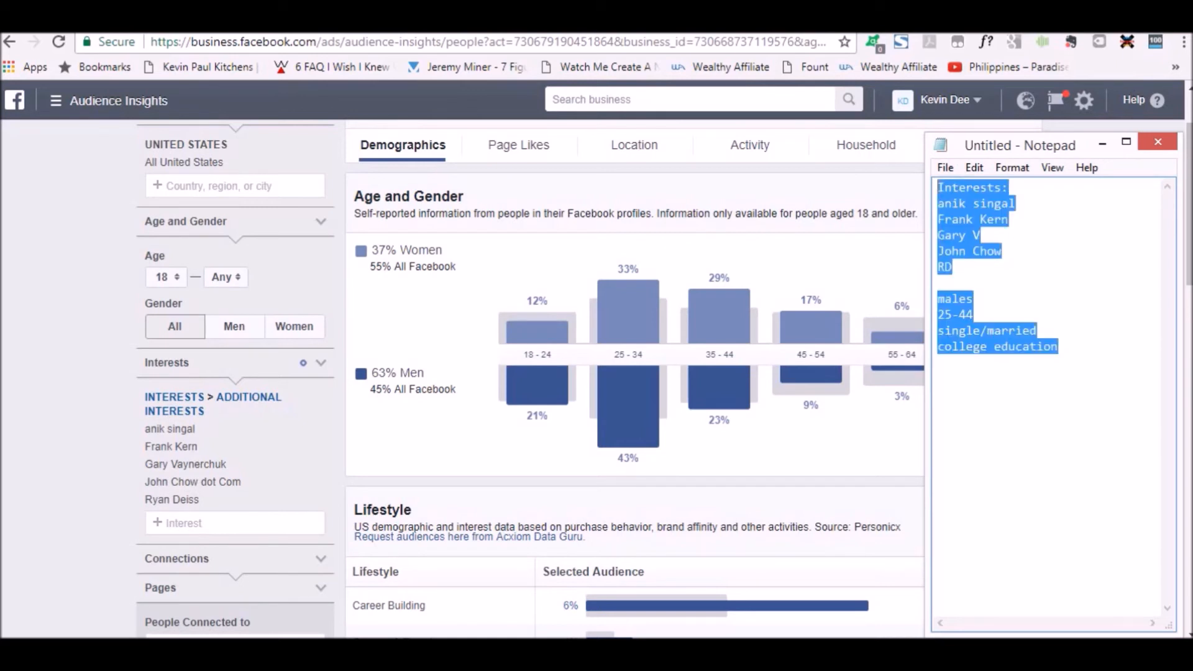
click(1002, 203)
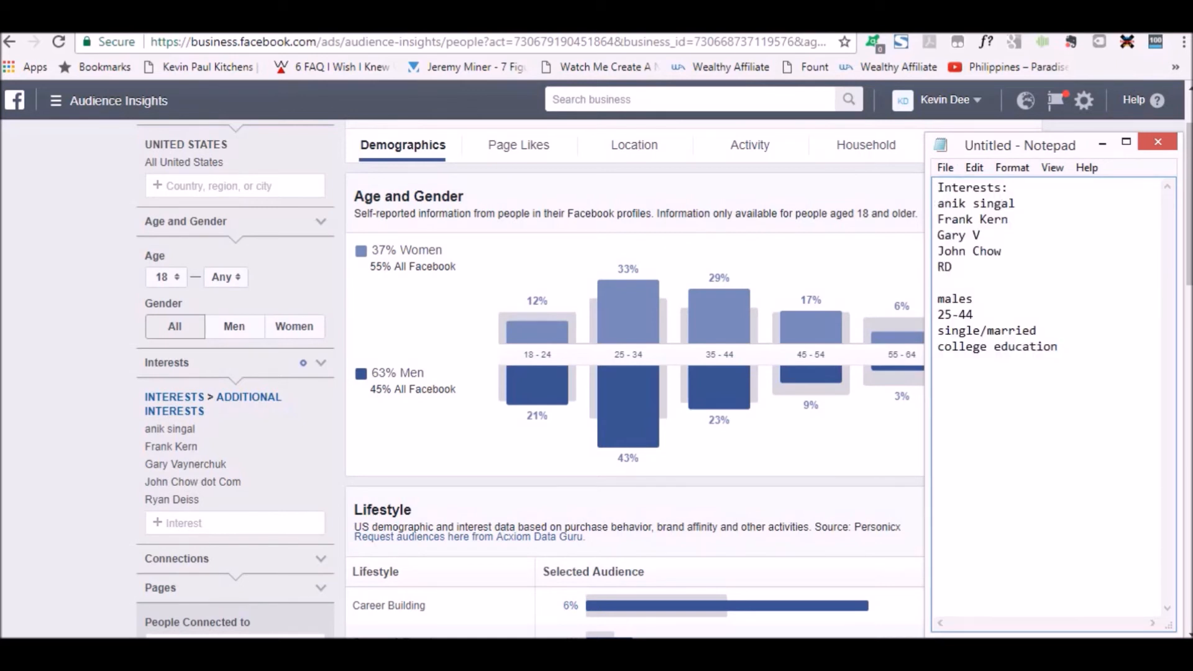
Step: Compare the noted interests with those selected in Audience Insights and reread the age range and the whole customer profile
key(Return)
key(Return)
mouse_move(170, 429)
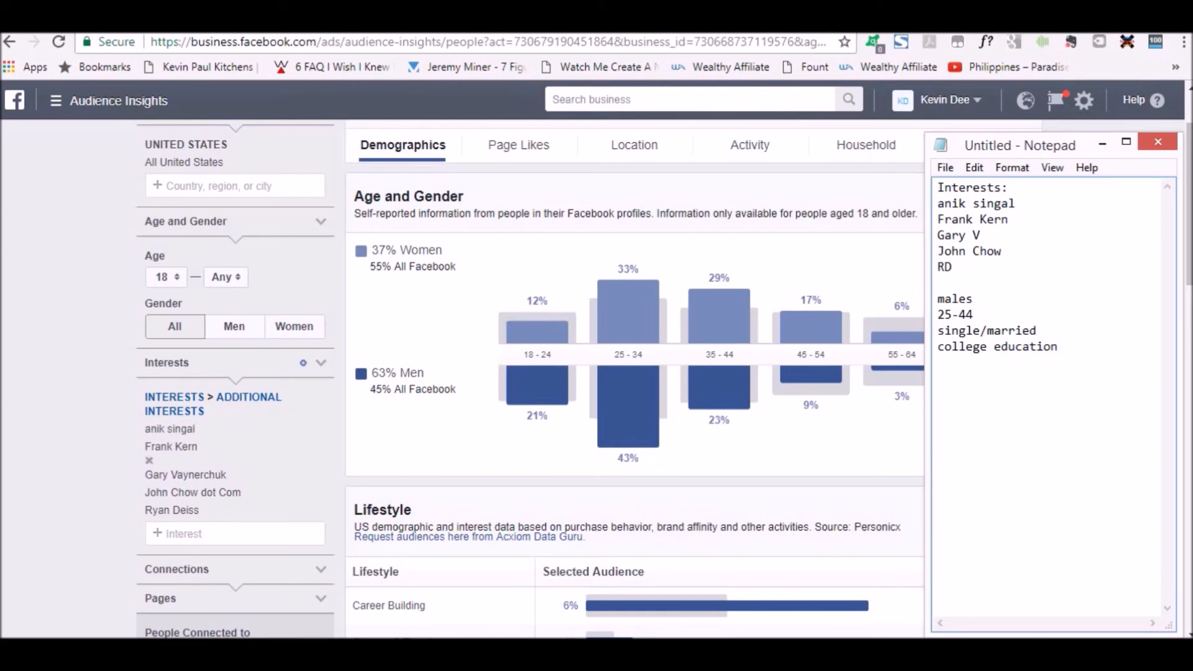
click(974, 315)
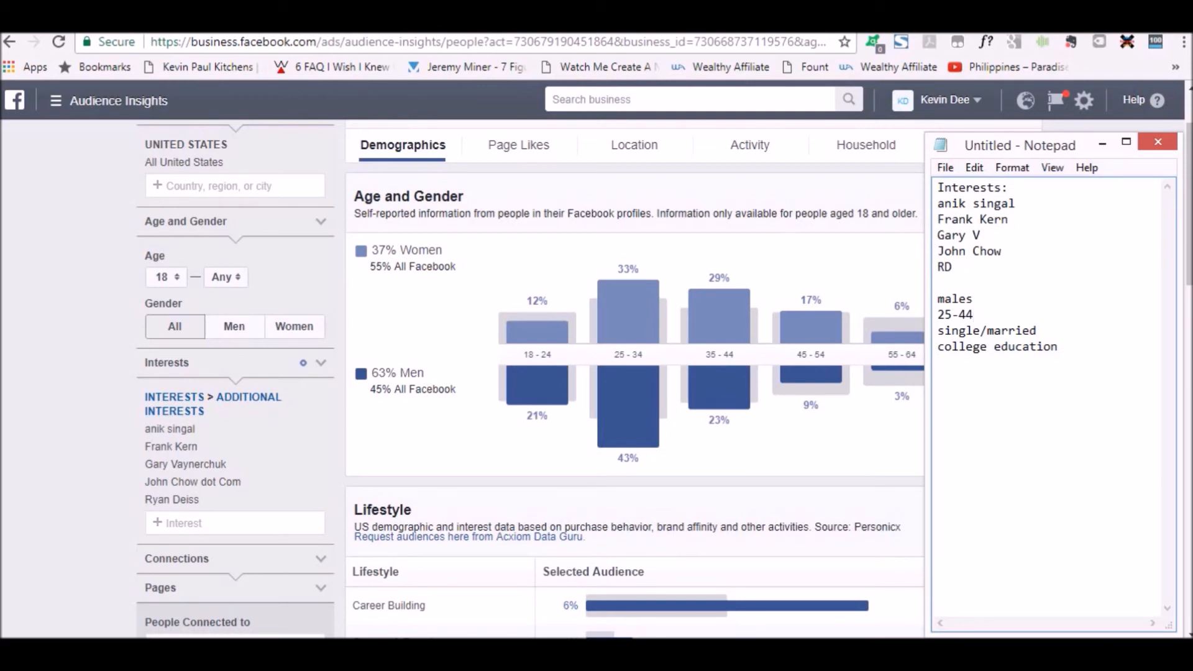
drag(938, 315, 975, 315)
click(976, 315)
drag(1058, 347, 1019, 268)
click(1019, 267)
key(Return)
key(Return)
drag(1059, 348, 937, 188)
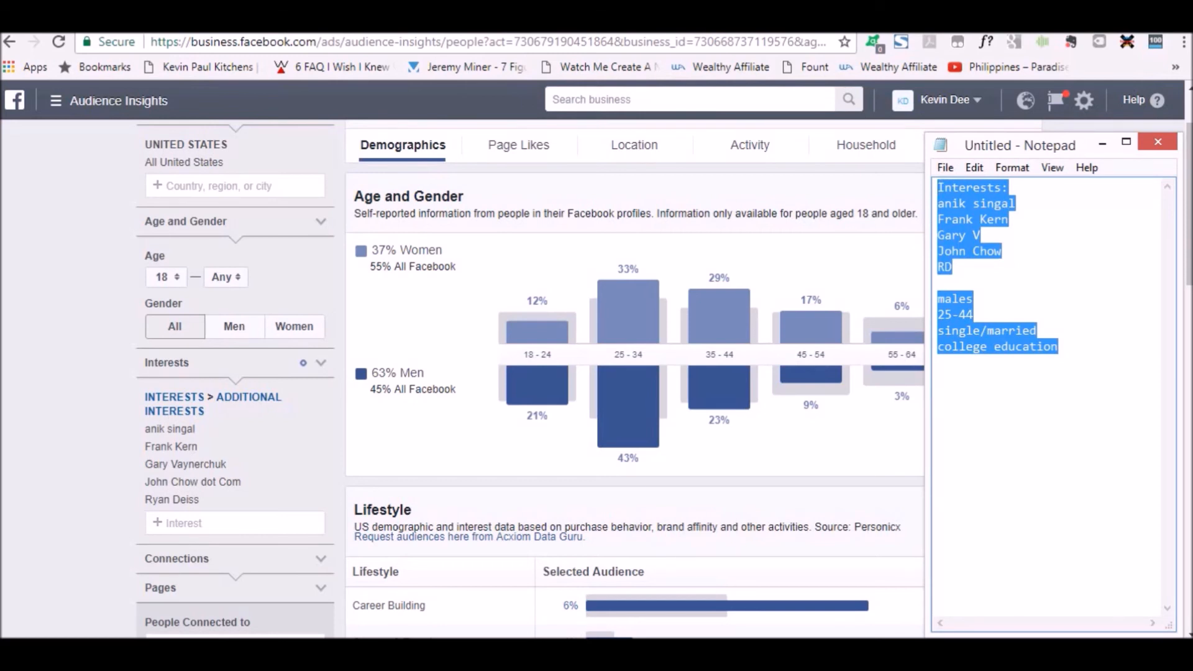
click(1003, 251)
click(939, 362)
key(Return)
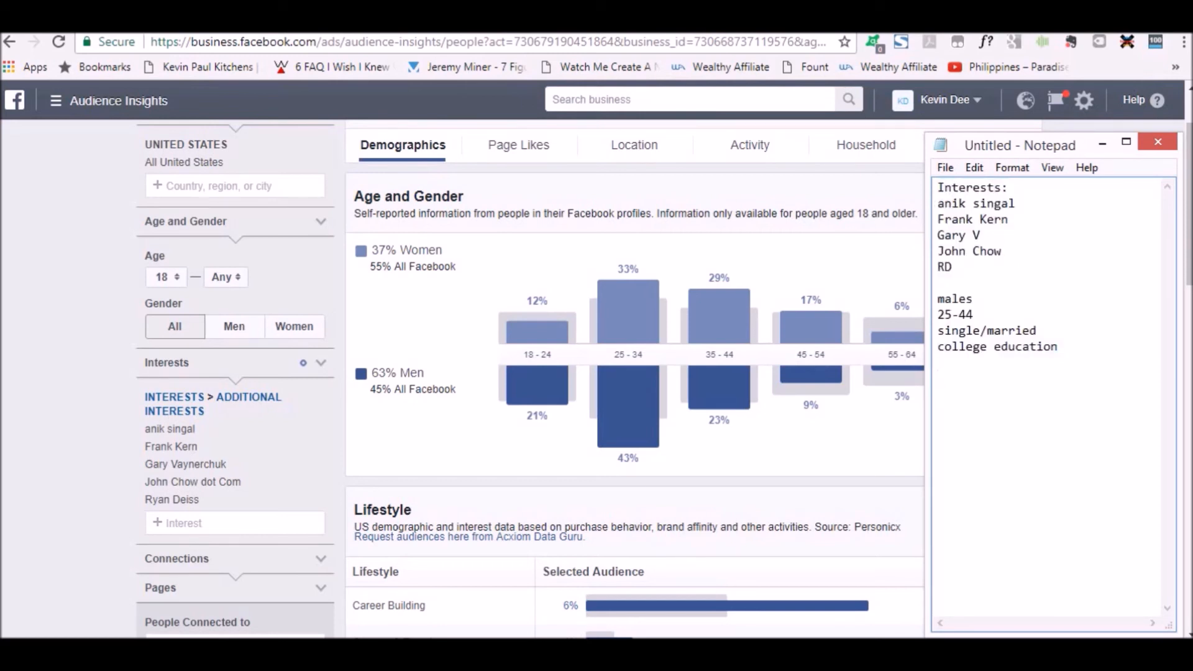